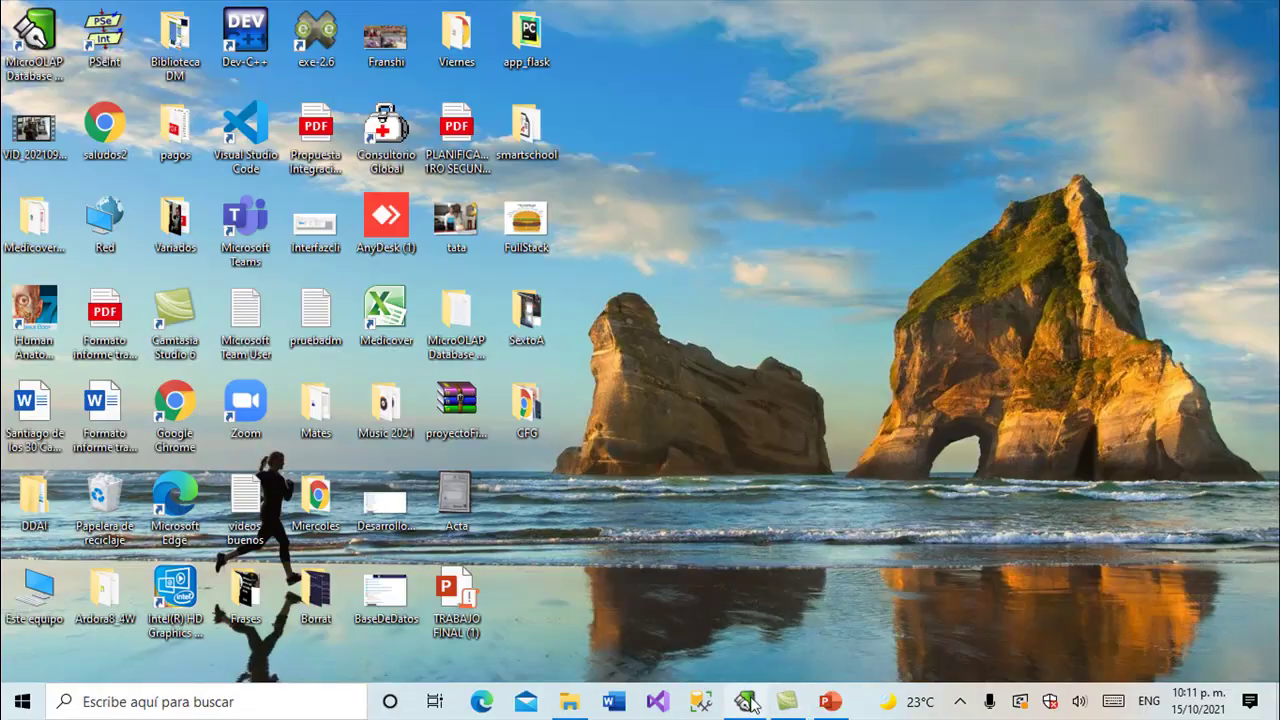
Switch to MicroOLAP Database Designer and create a new blank diagram.
{"action": "left_click", "coordinate": [748, 702]}
{"action": "left_click", "coordinate": [36, 34]}
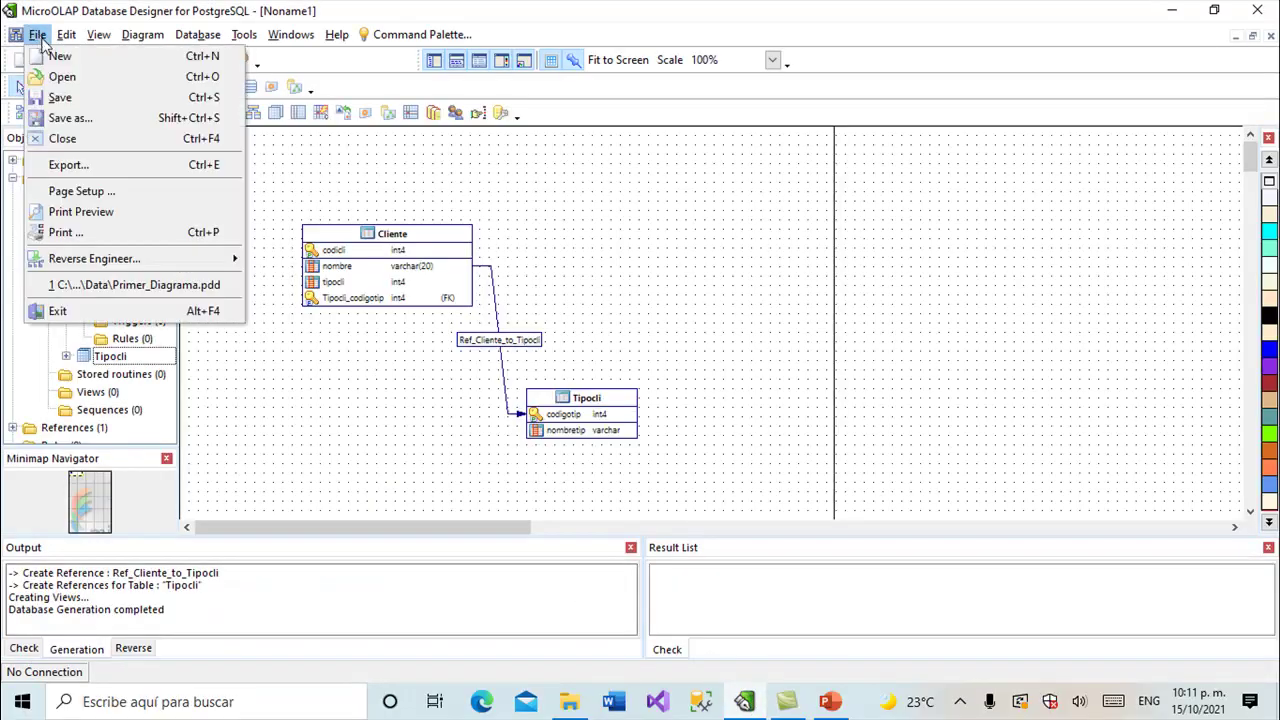
{"action": "left_click", "coordinate": [40, 58]}
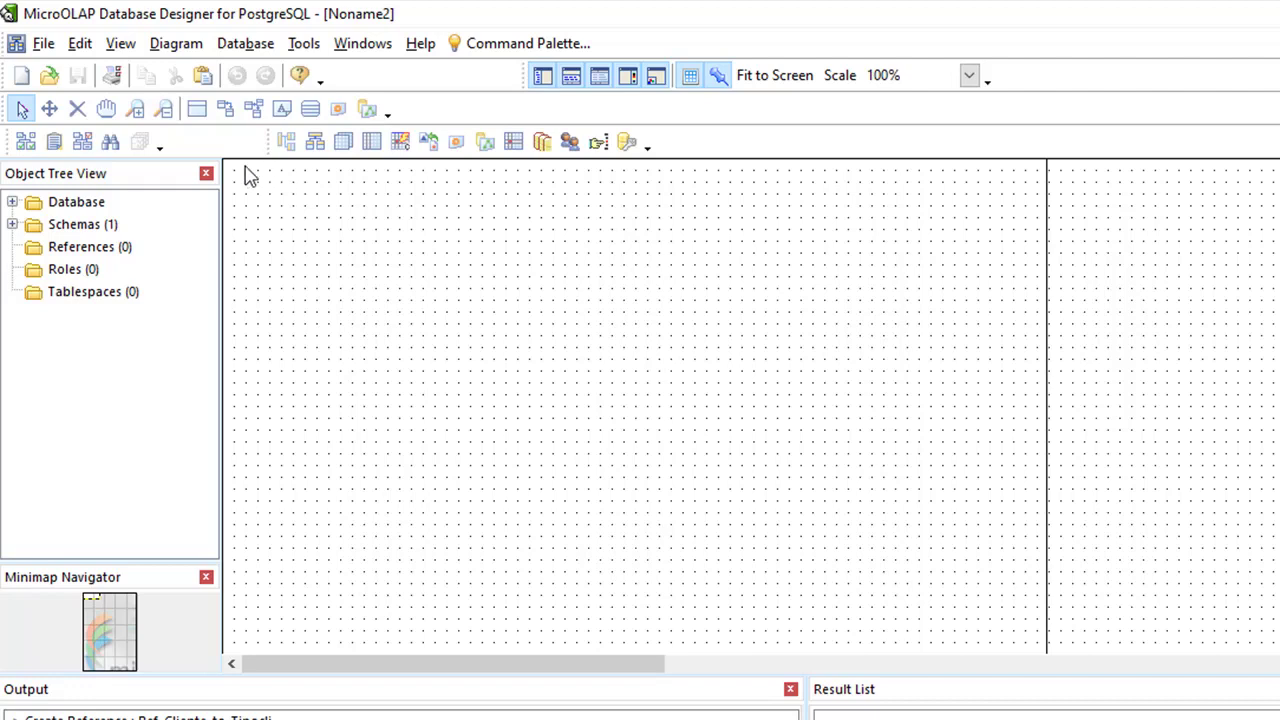
Place a new table in the upper part of the blank diagram and name it TiposClientes.
{"action": "left_click", "coordinate": [199, 113]}
{"action": "left_click", "coordinate": [354, 251]}
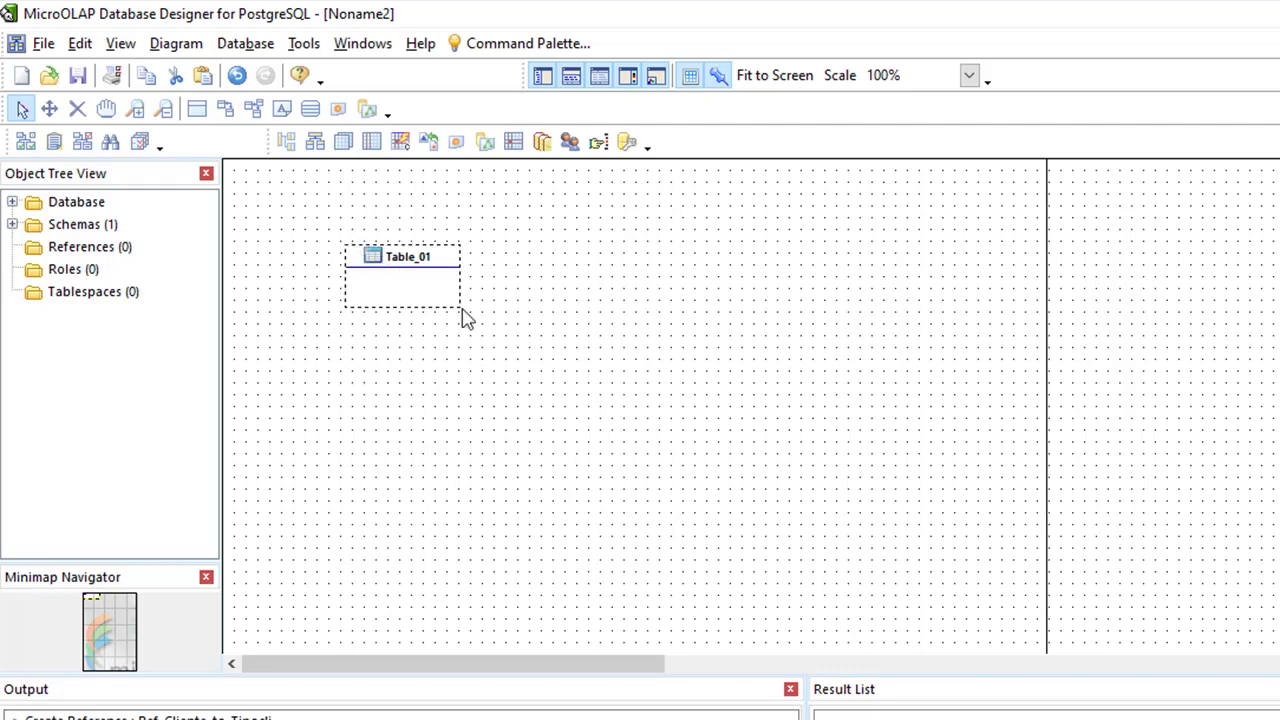
{"action": "double_click", "coordinate": [406, 258]}
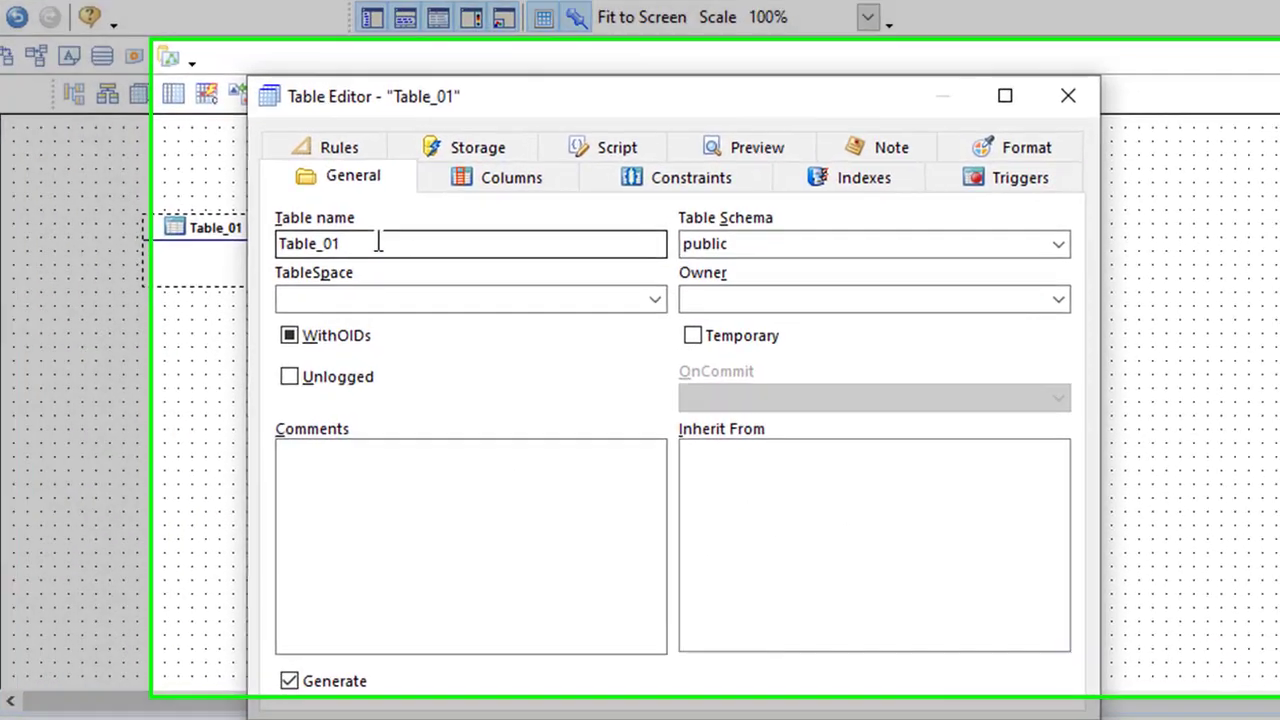
{"action": "double_click", "coordinate": [549, 271]}
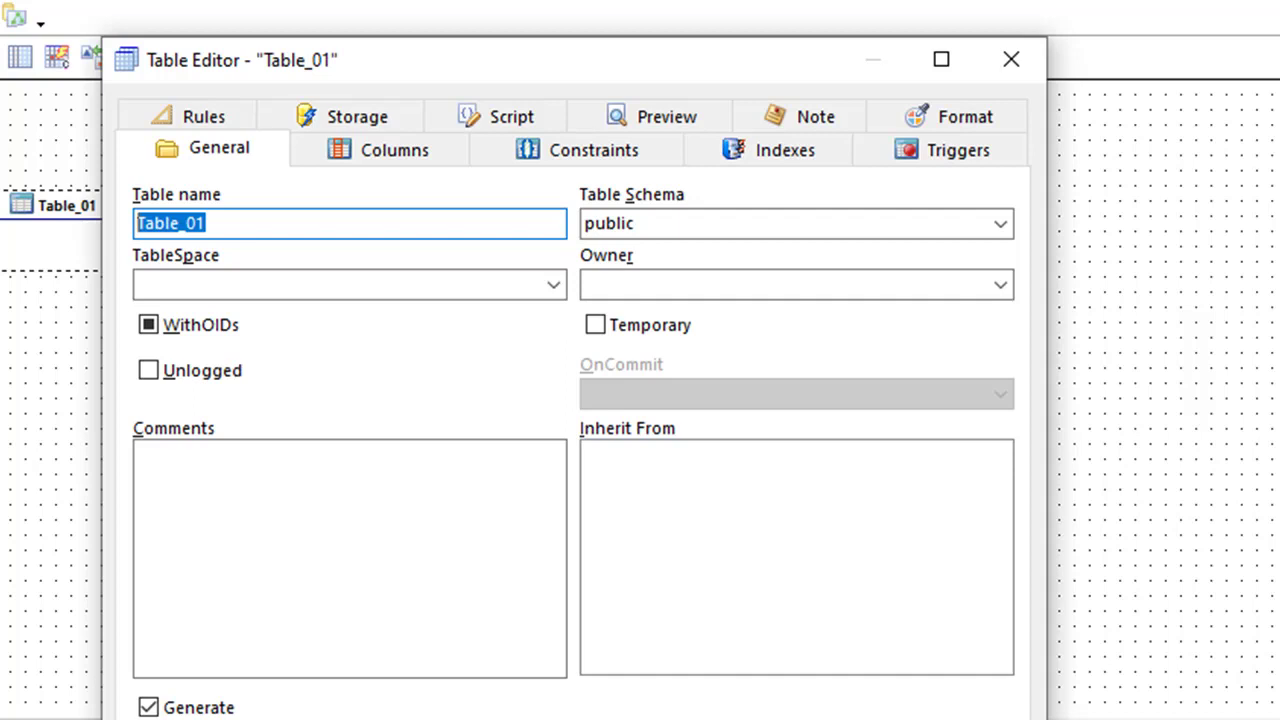
{"action": "type", "text": "T"}
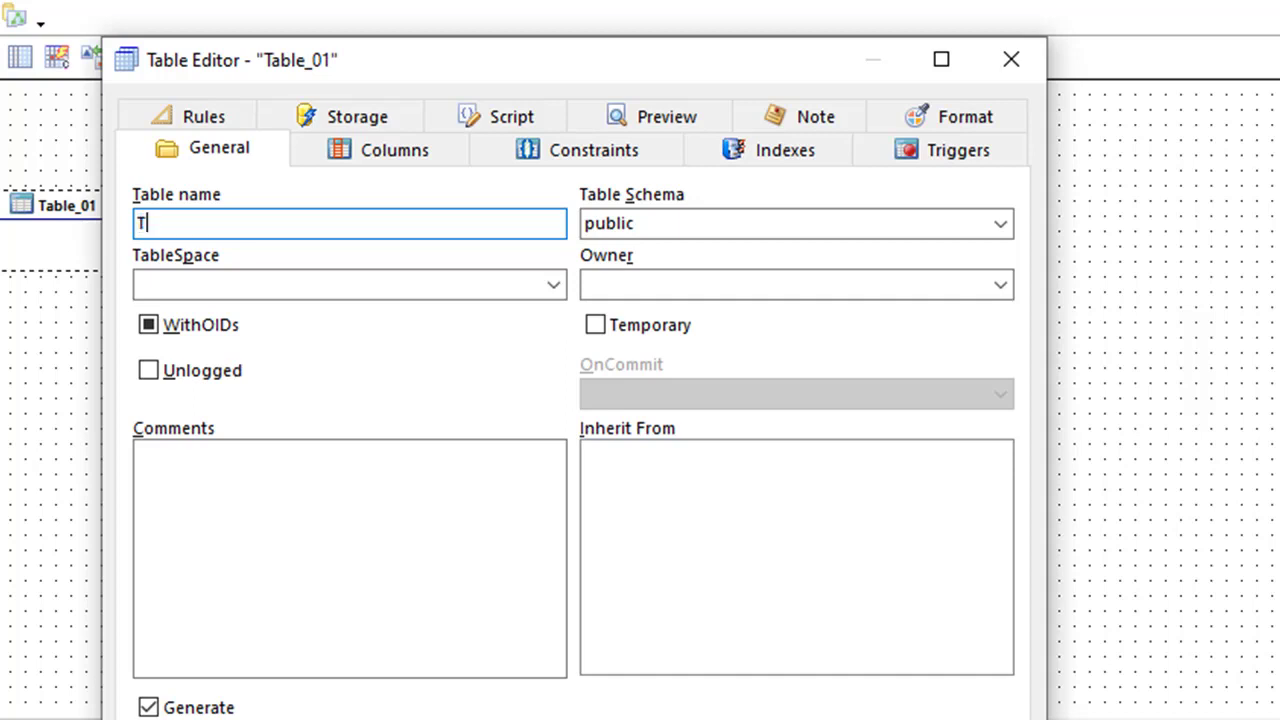
{"action": "type", "text": "iposClientes"}
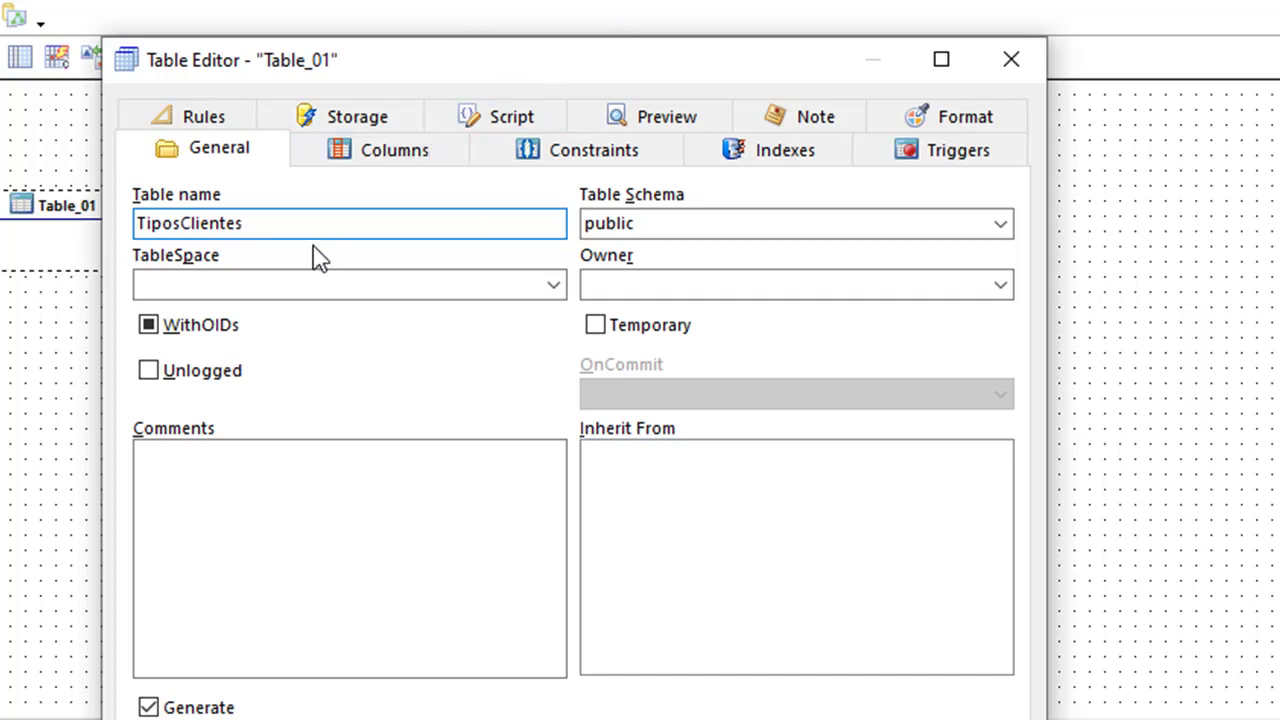
Add a column named codigotip to the TiposClientes table and make it the primary key.
{"action": "left_click", "coordinate": [400, 170]}
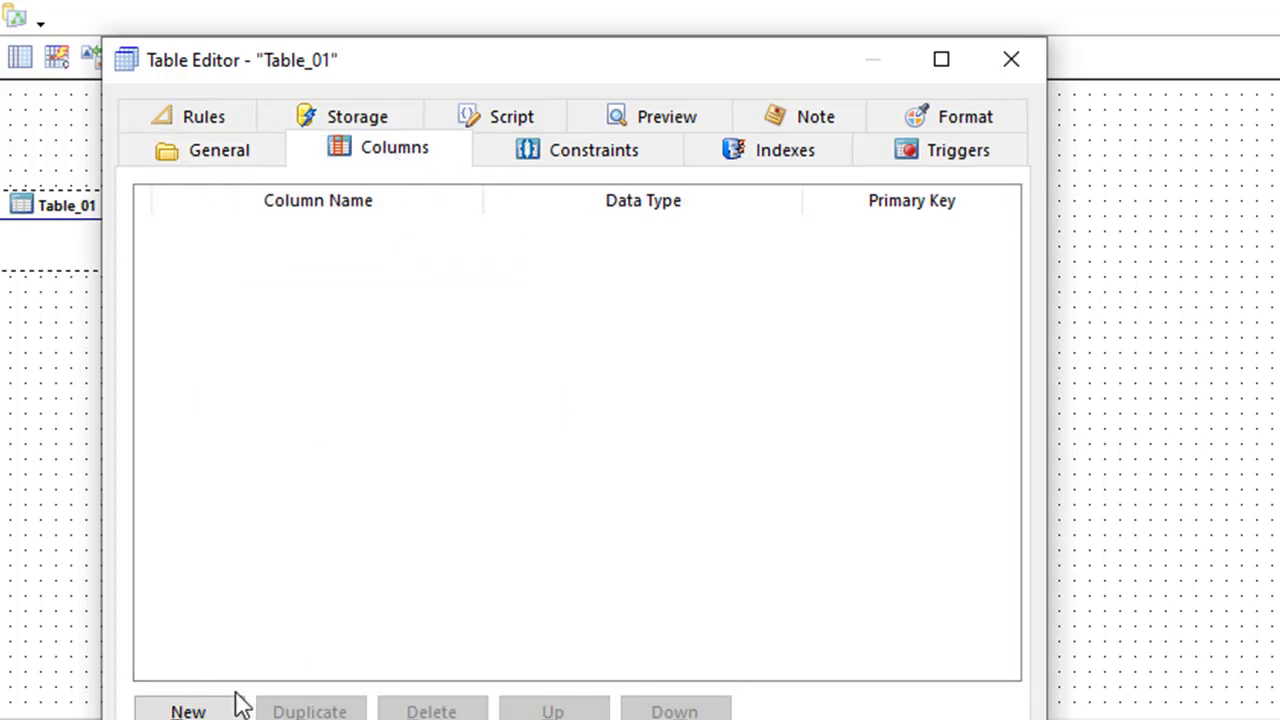
{"action": "left_click", "coordinate": [190, 706]}
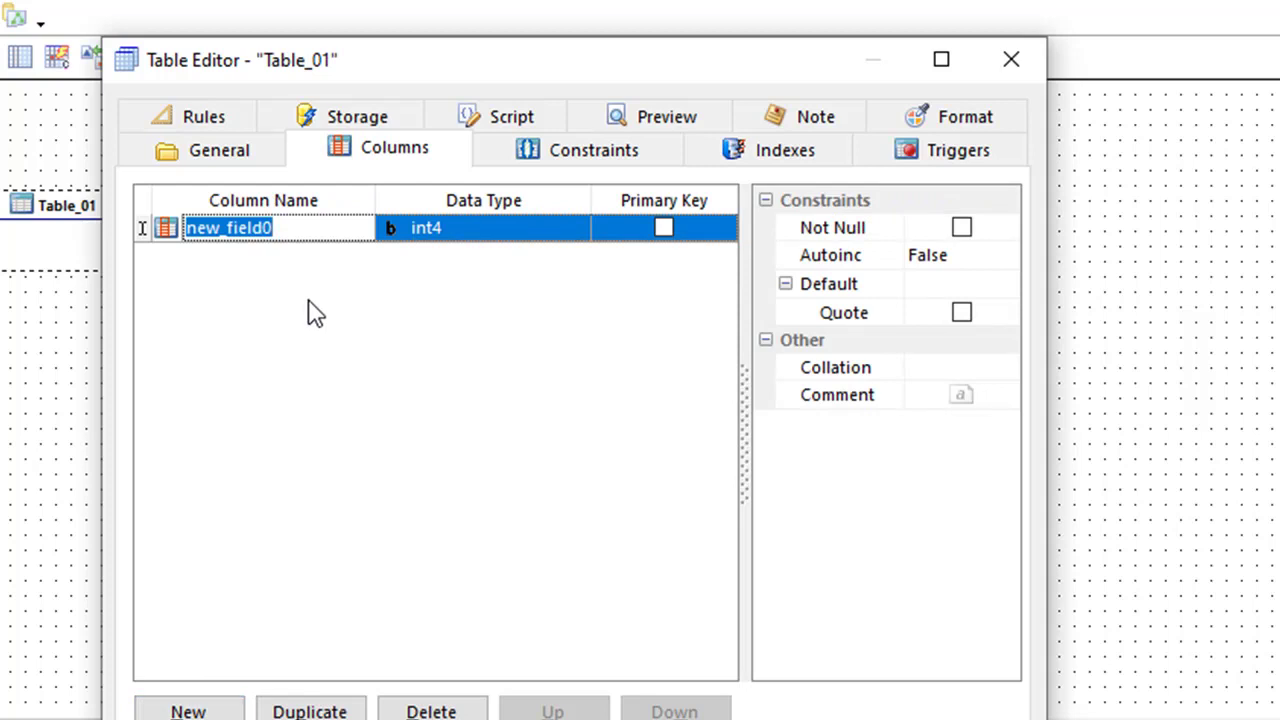
{"action": "type", "text": "co"}
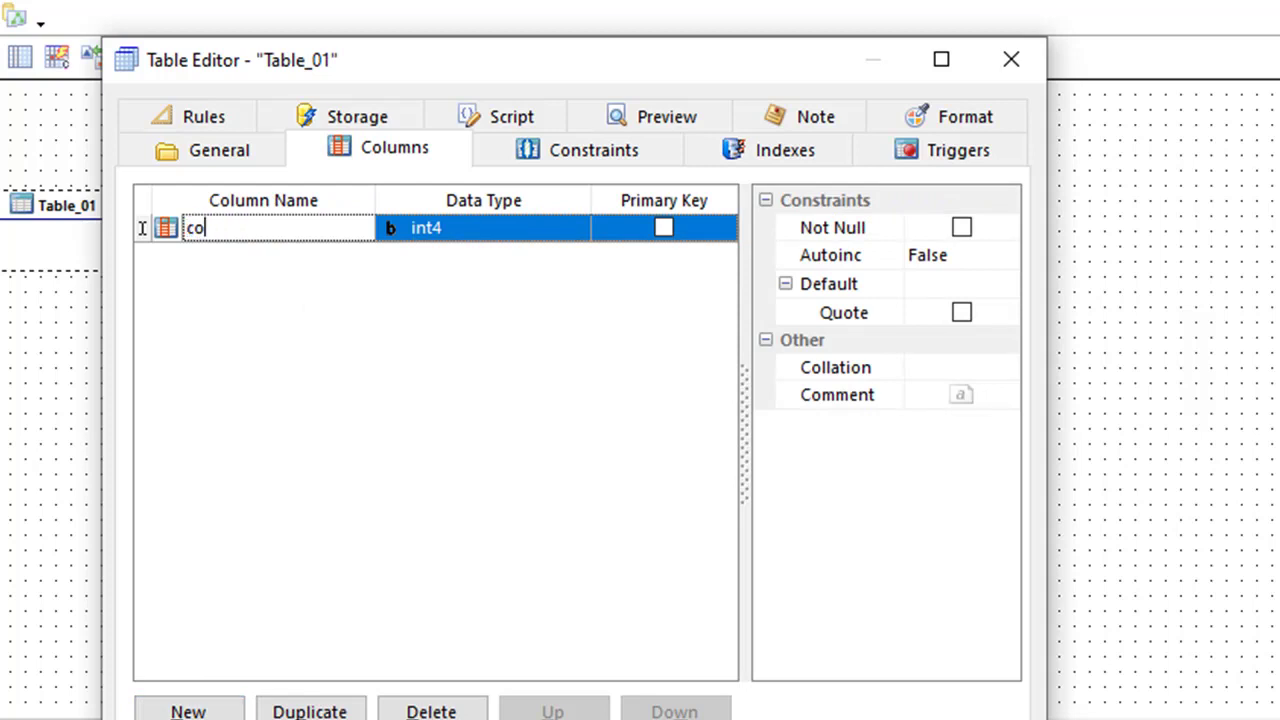
{"action": "type", "text": "i"}
{"action": "type", "text": "digot"}
{"action": "type", "text": "i"}
{"action": "type", "text": "p"}
{"action": "left_click", "coordinate": [665, 229]}
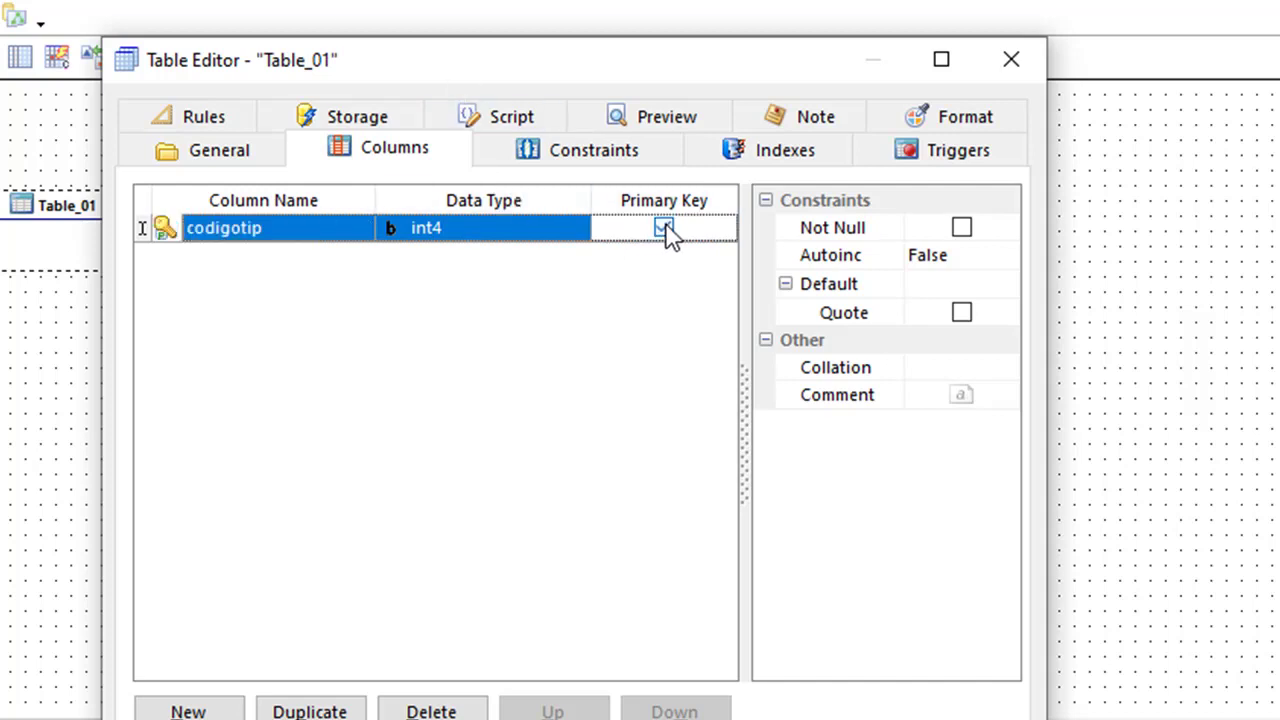
Add a nombretip column to the TiposClientes table with data type varchar and length 15.
{"action": "left_click", "coordinate": [155, 709]}
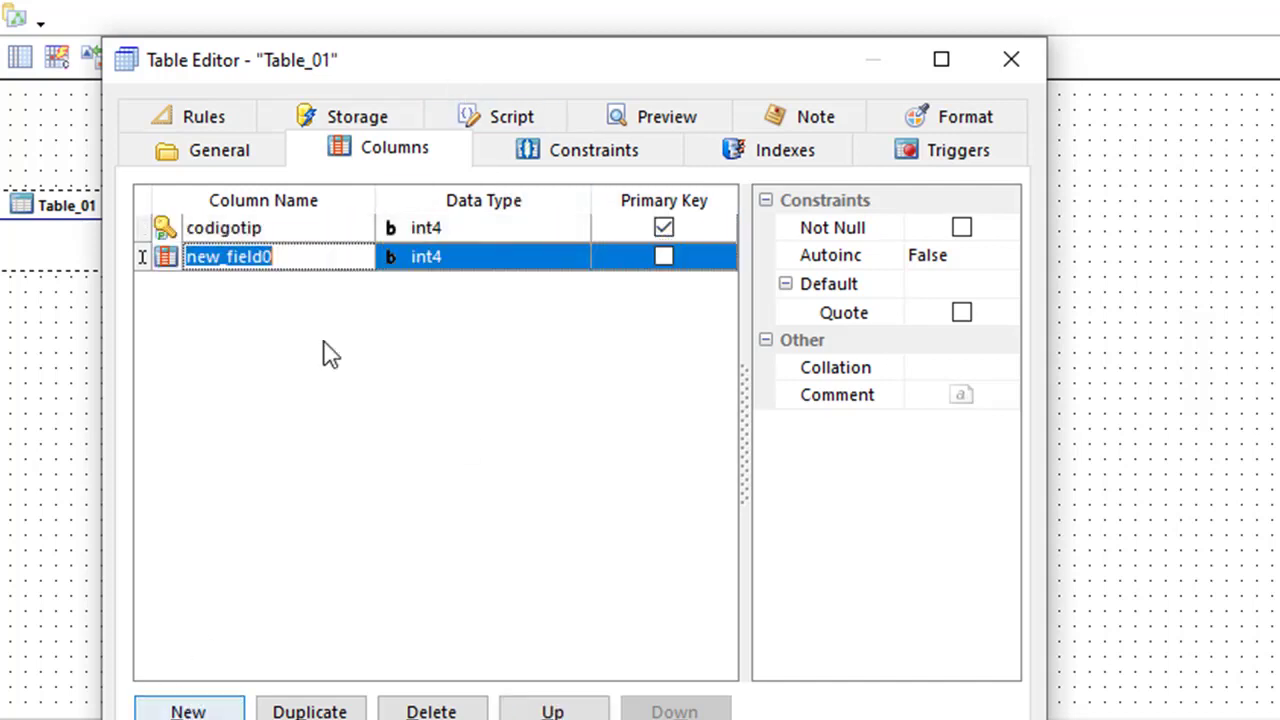
{"action": "type", "text": "nomb"}
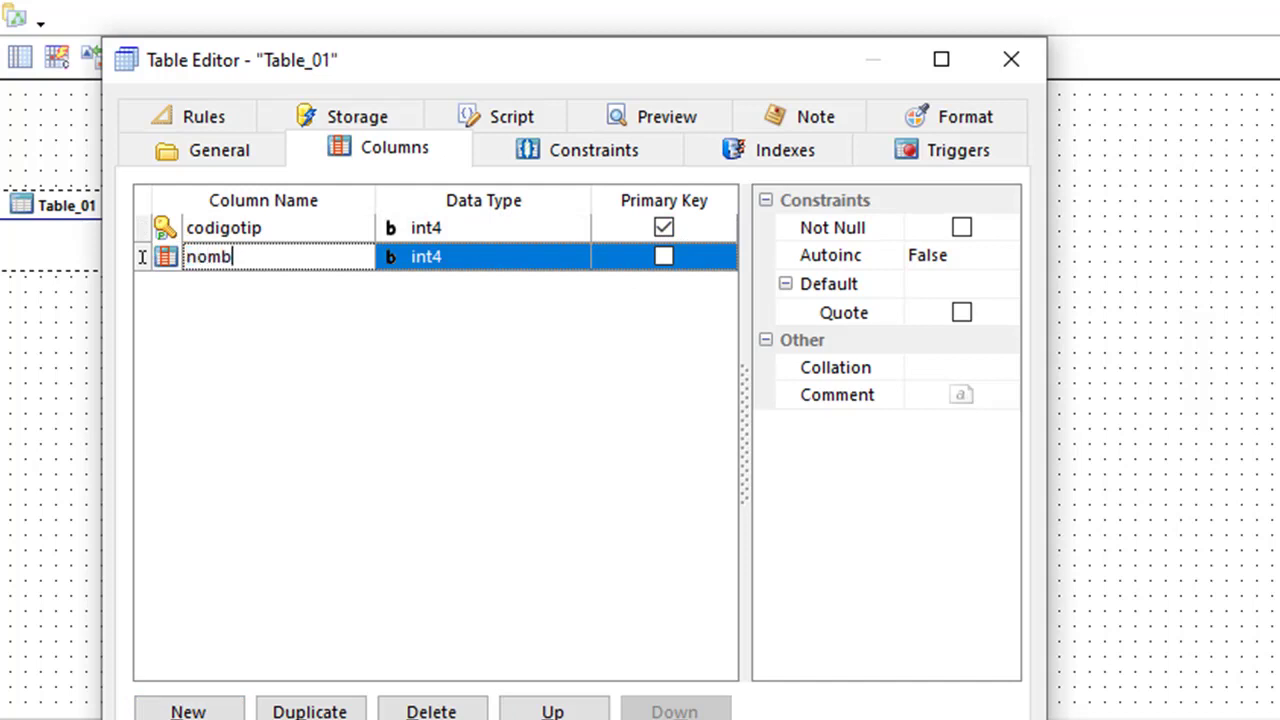
{"action": "type", "text": "retip"}
{"action": "left_click", "coordinate": [477, 277]}
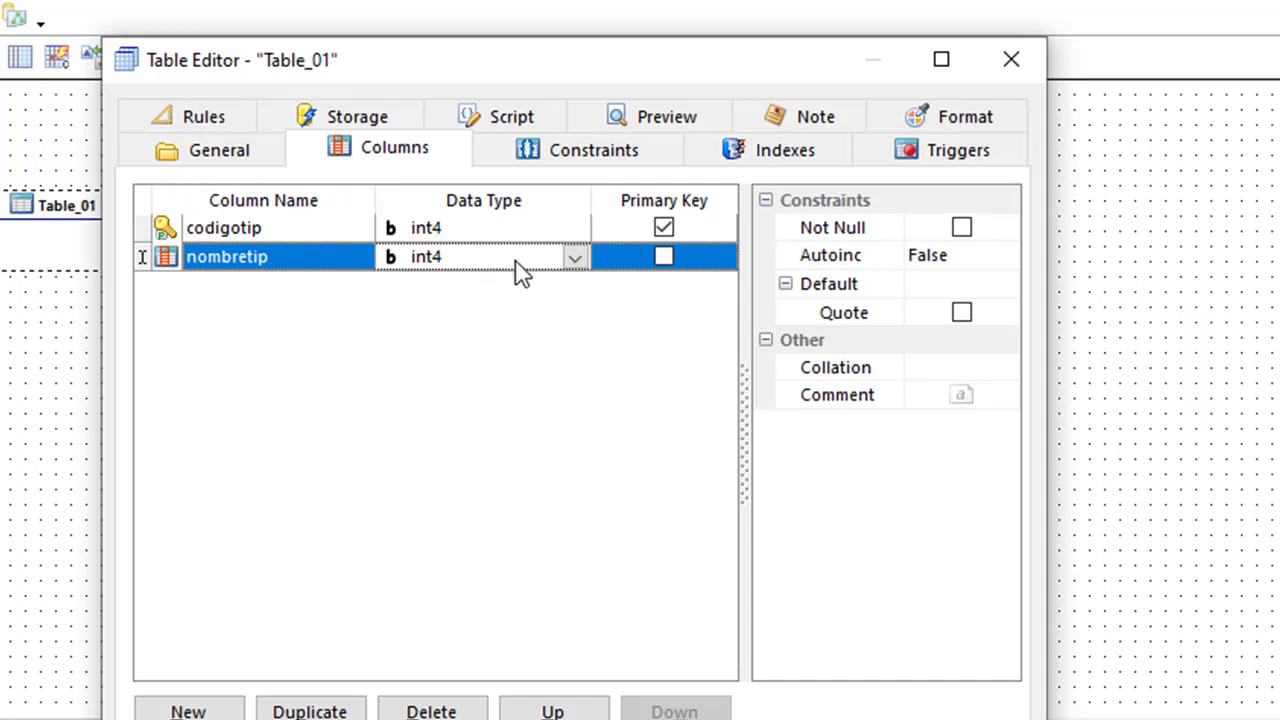
{"action": "left_click", "coordinate": [575, 262]}
{"action": "type", "text": "varchar"}
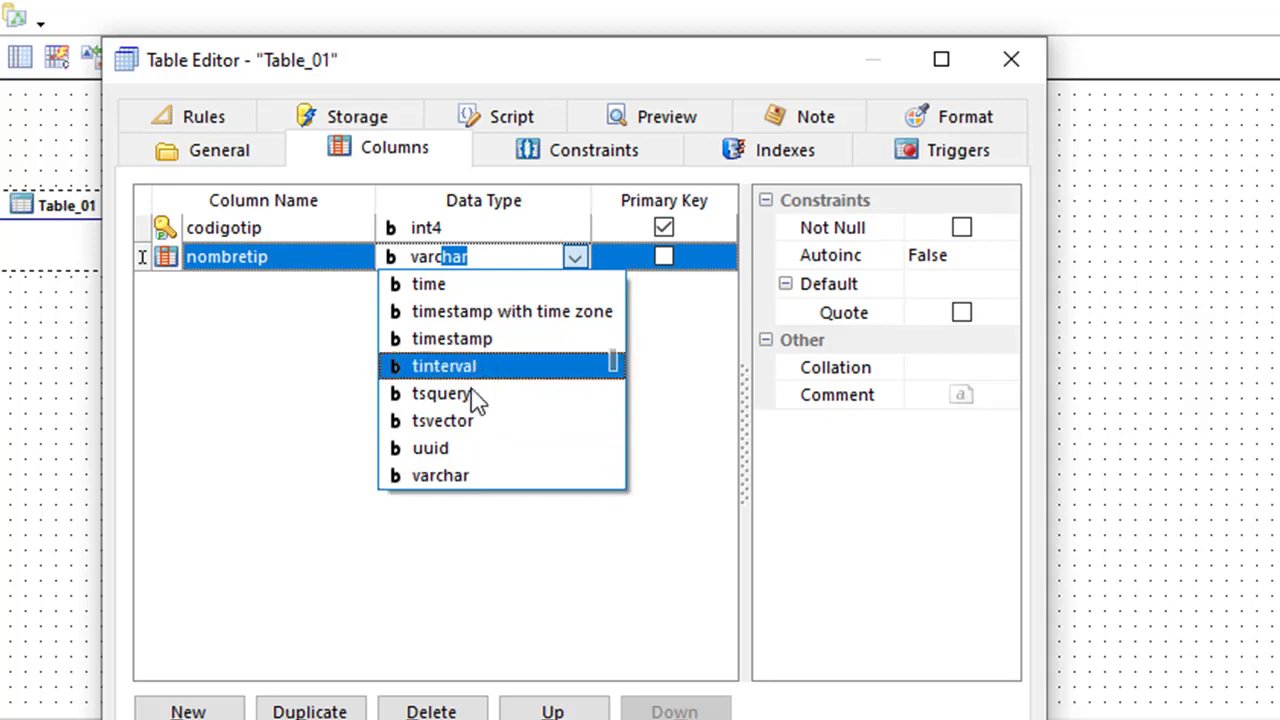
{"action": "left_click", "coordinate": [462, 476]}
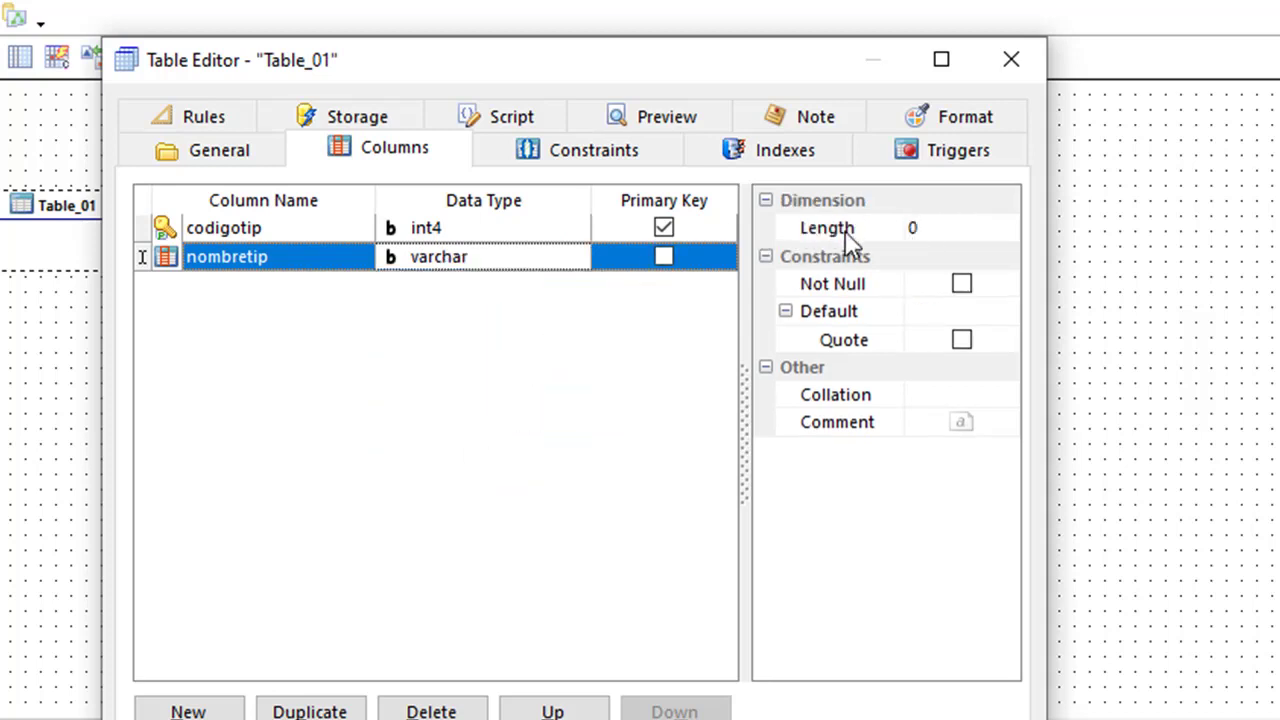
{"action": "left_click", "coordinate": [916, 229]}
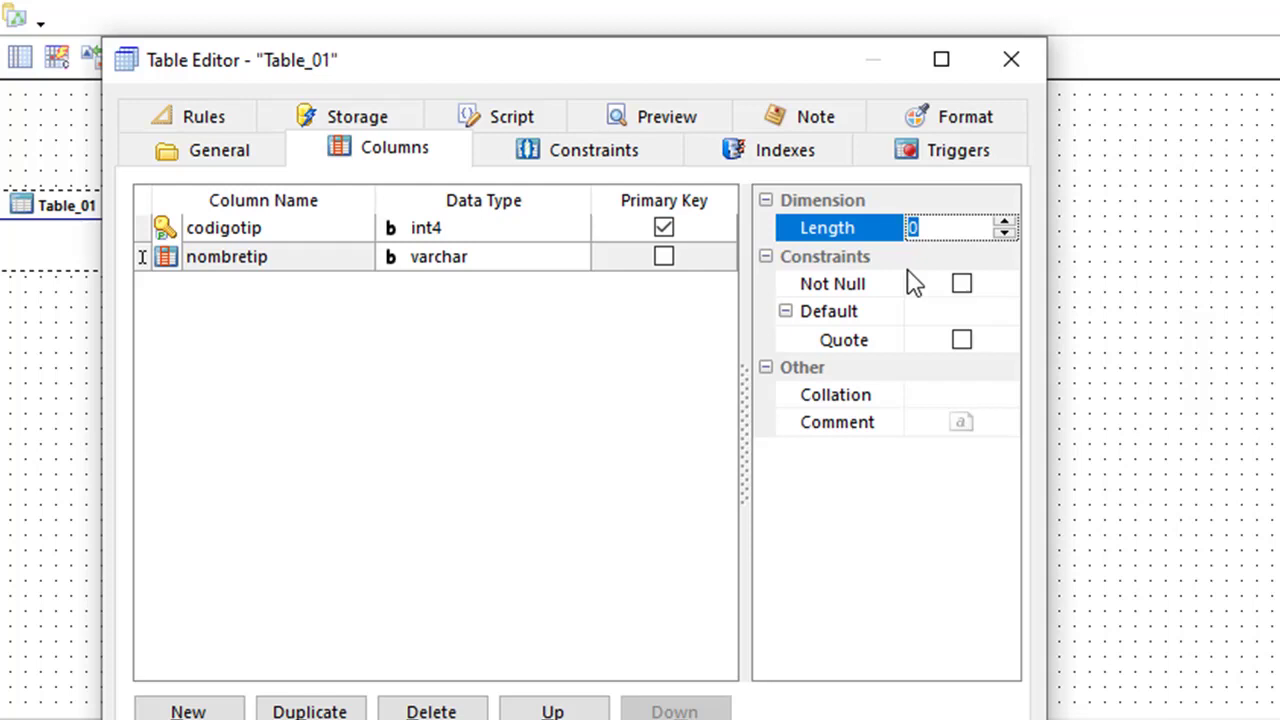
{"action": "type", "text": "15"}
Add an estatustip column to the TiposClientes table with data type varchar and length 1.
{"action": "left_click", "coordinate": [198, 712]}
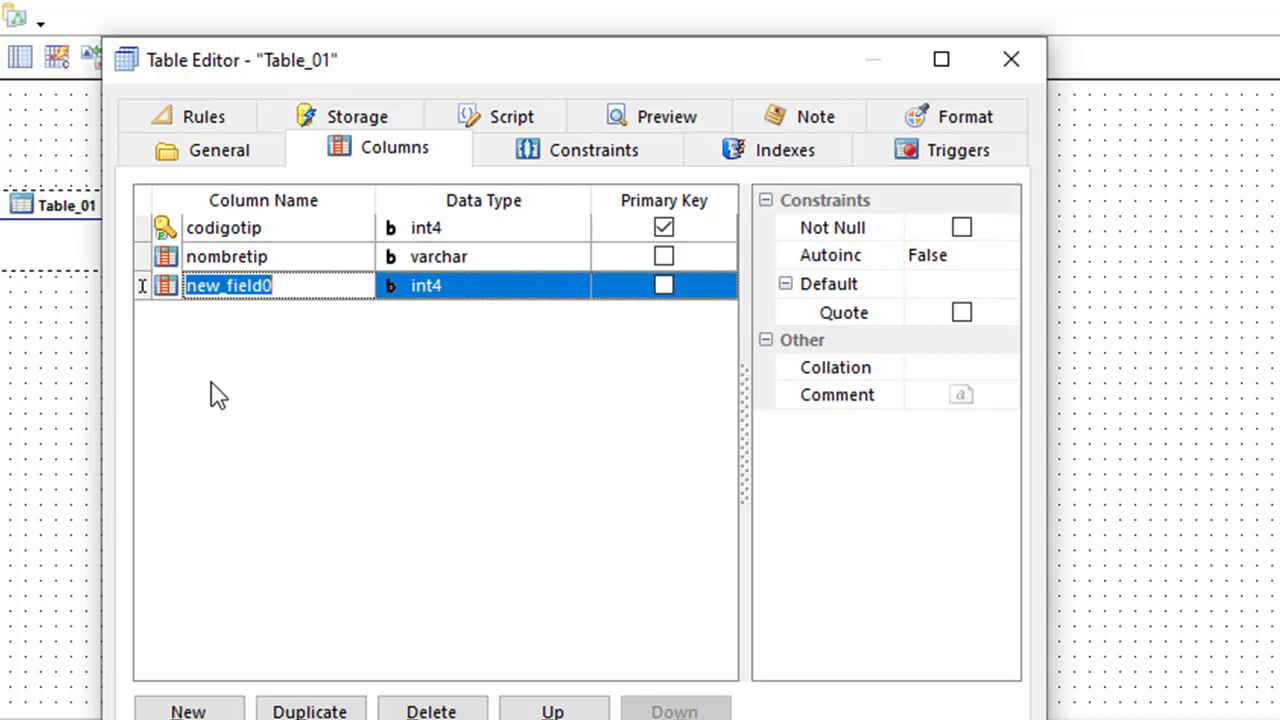
{"action": "type", "text": "estatus"}
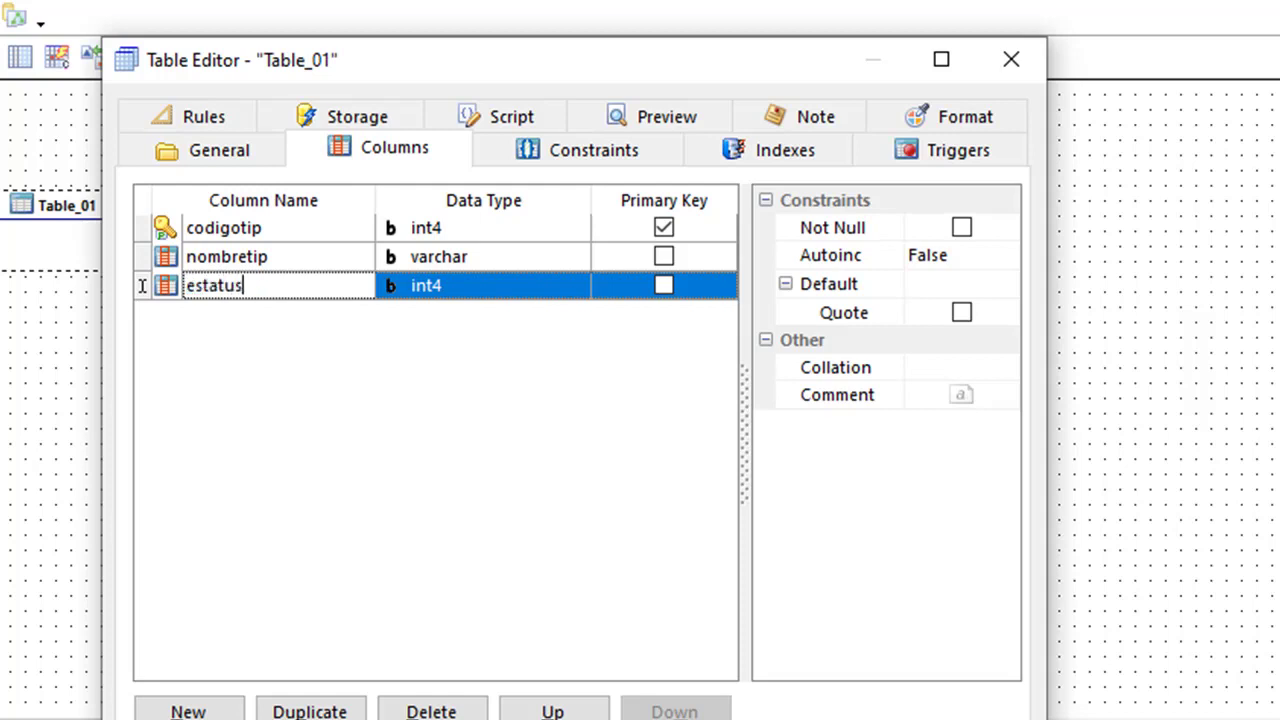
{"action": "type", "text": "tip"}
{"action": "left_click", "coordinate": [430, 288]}
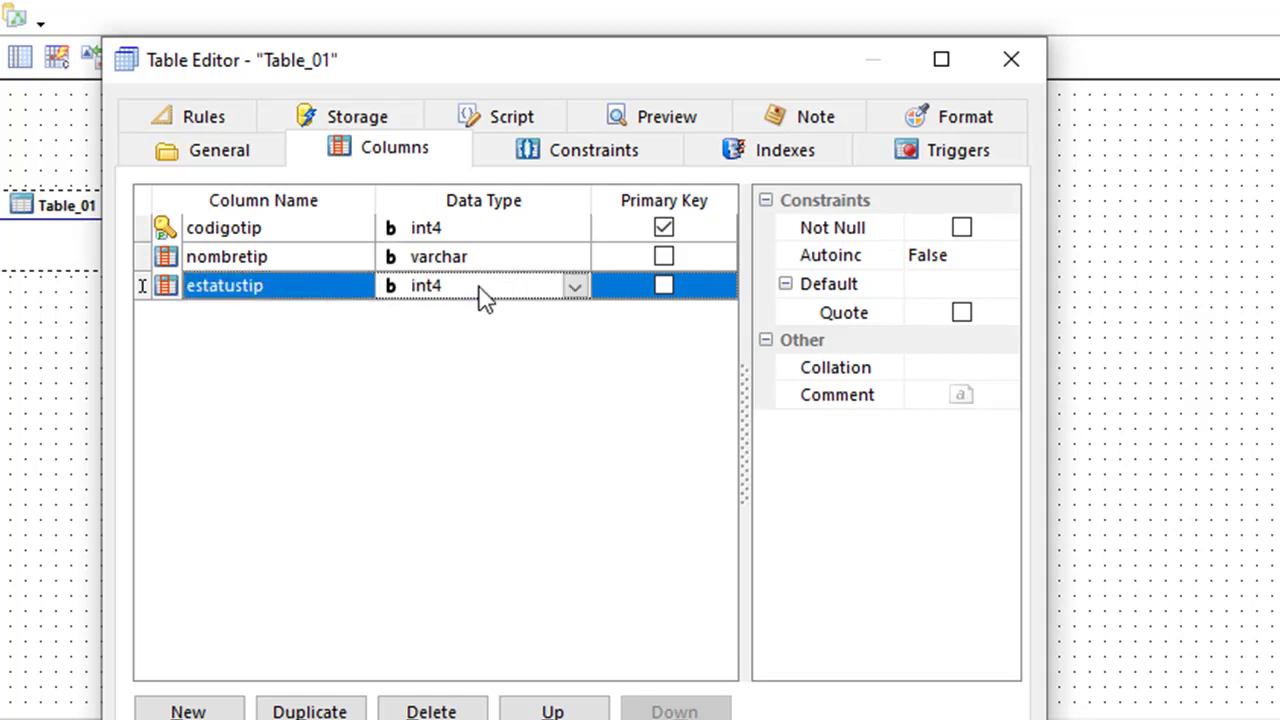
{"action": "left_click", "coordinate": [578, 288]}
{"action": "scroll", "coordinate": [432, 412], "scroll_direction": "up", "scroll_amount": 1}
{"action": "type", "text": "varchar"}
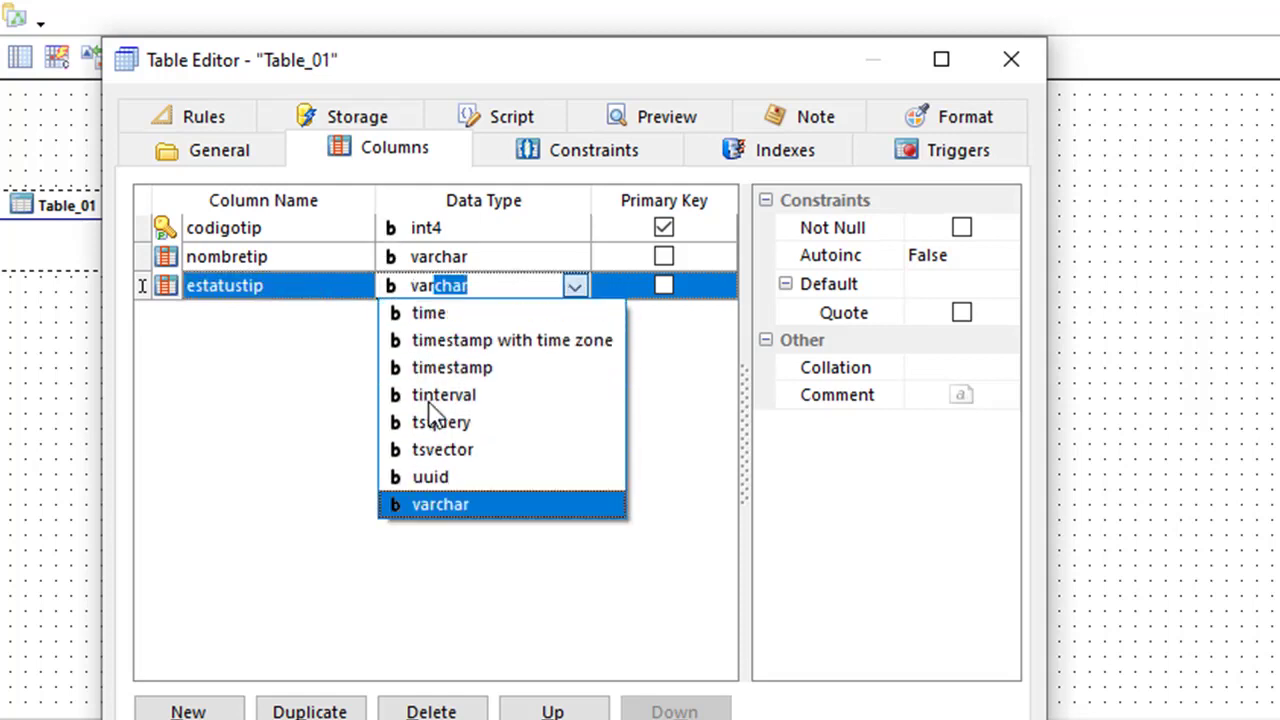
{"action": "left_click", "coordinate": [437, 508]}
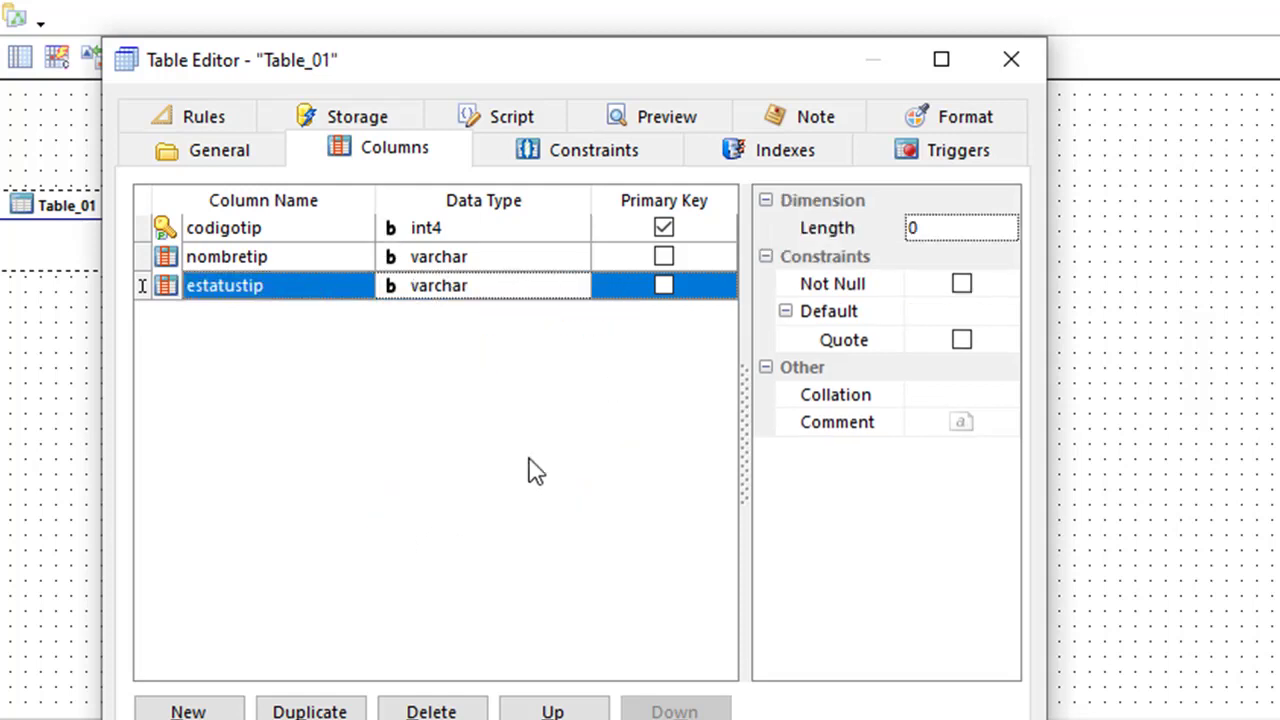
{"action": "left_click", "coordinate": [920, 230]}
{"action": "type", "text": "1"}
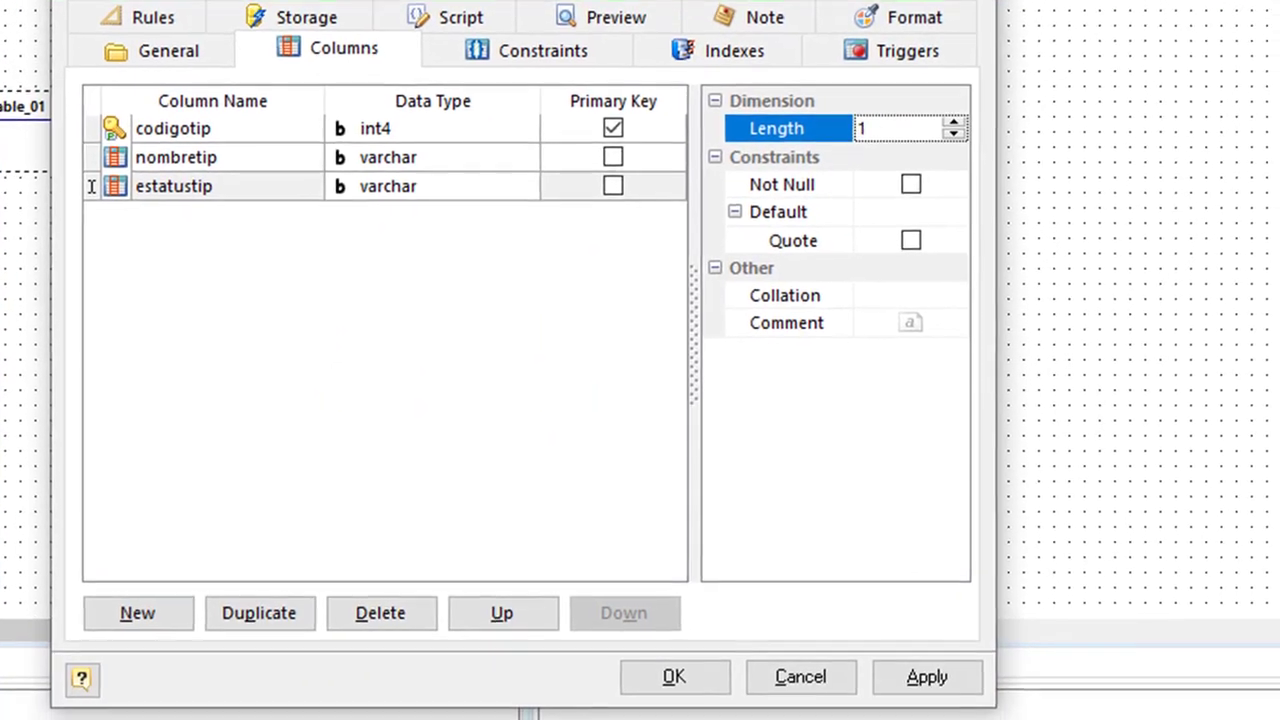
Accept the table definition and move the TiposClientes table toward the middle of the diagram's first page.
{"action": "left_click", "coordinate": [676, 677]}
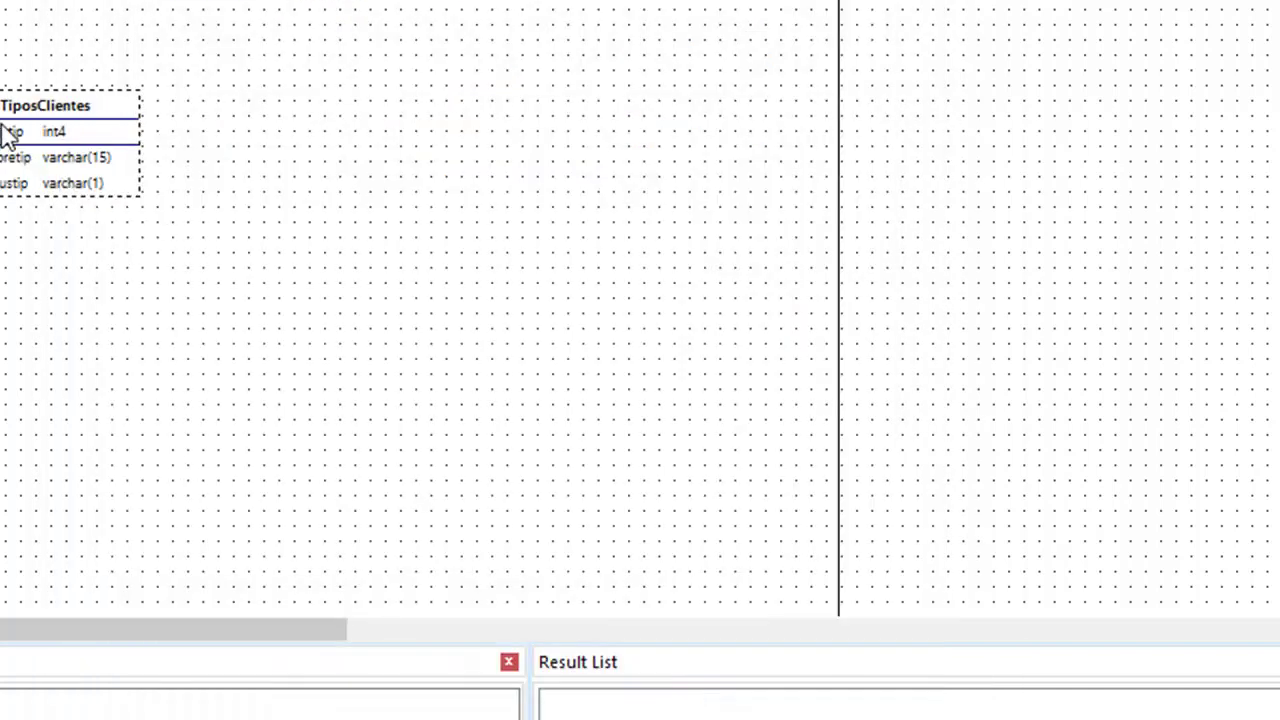
{"action": "left_click_drag", "start_coordinate": [4, 114], "coordinate": [241, 246]}
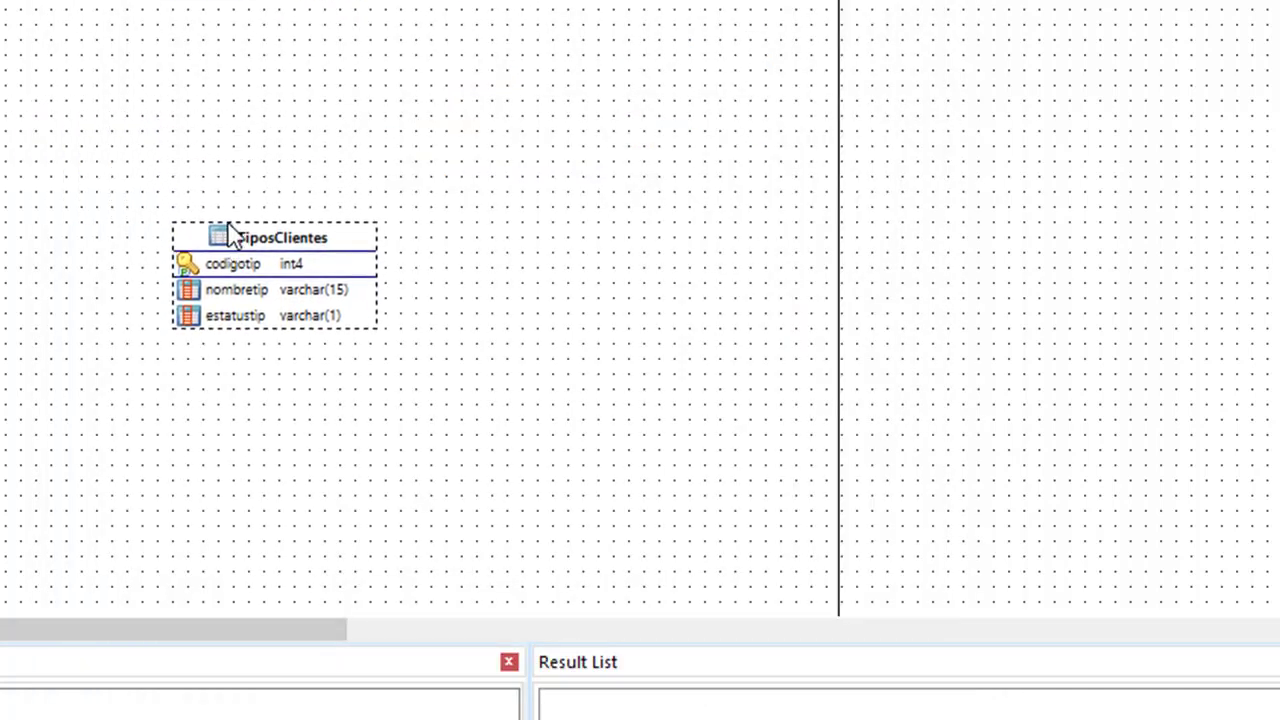
{"action": "left_click", "coordinate": [557, 334]}
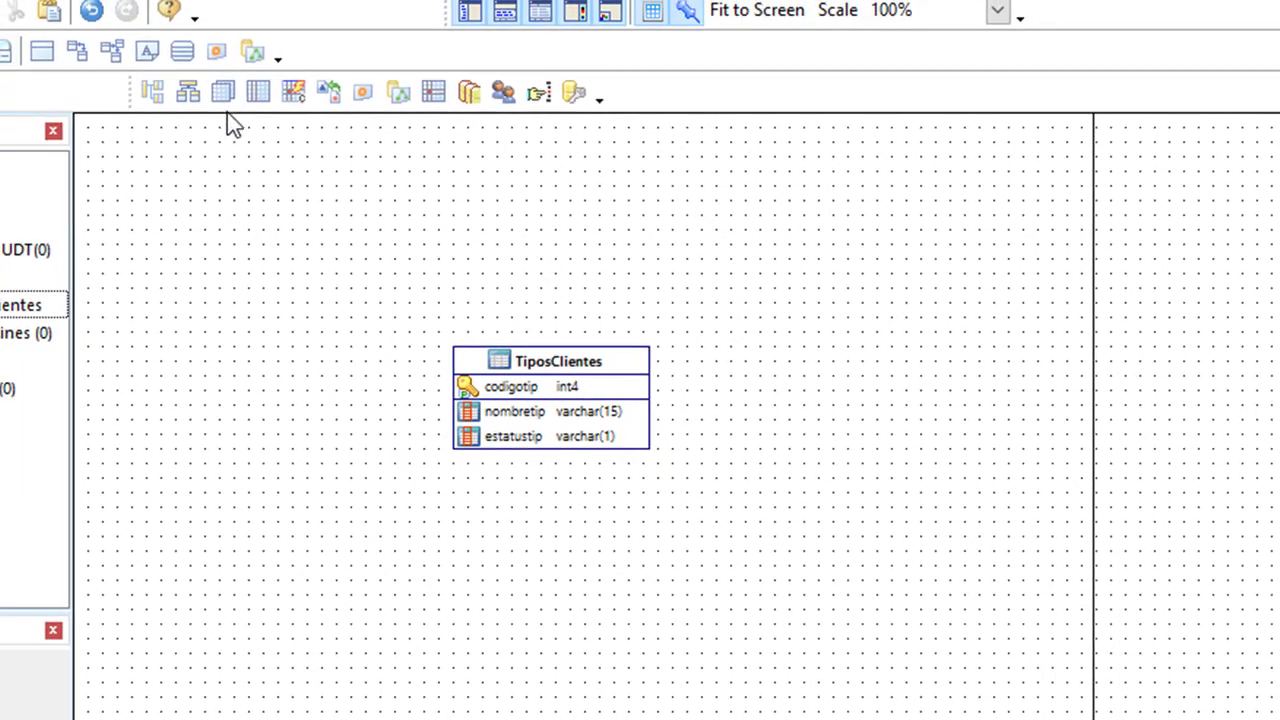
Place a second table above and to the left of TiposClientes and name it Clientes.
{"action": "left_click", "coordinate": [47, 53]}
{"action": "left_click", "coordinate": [223, 238]}
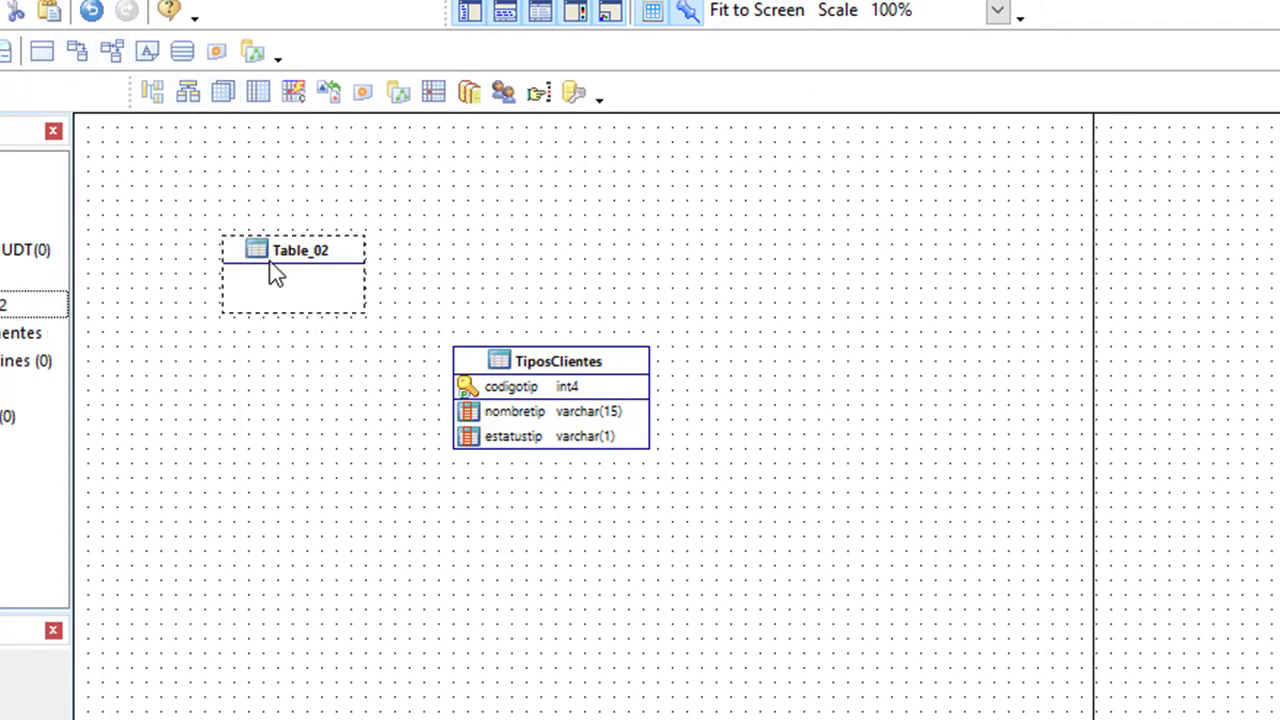
{"action": "double_click", "coordinate": [287, 258]}
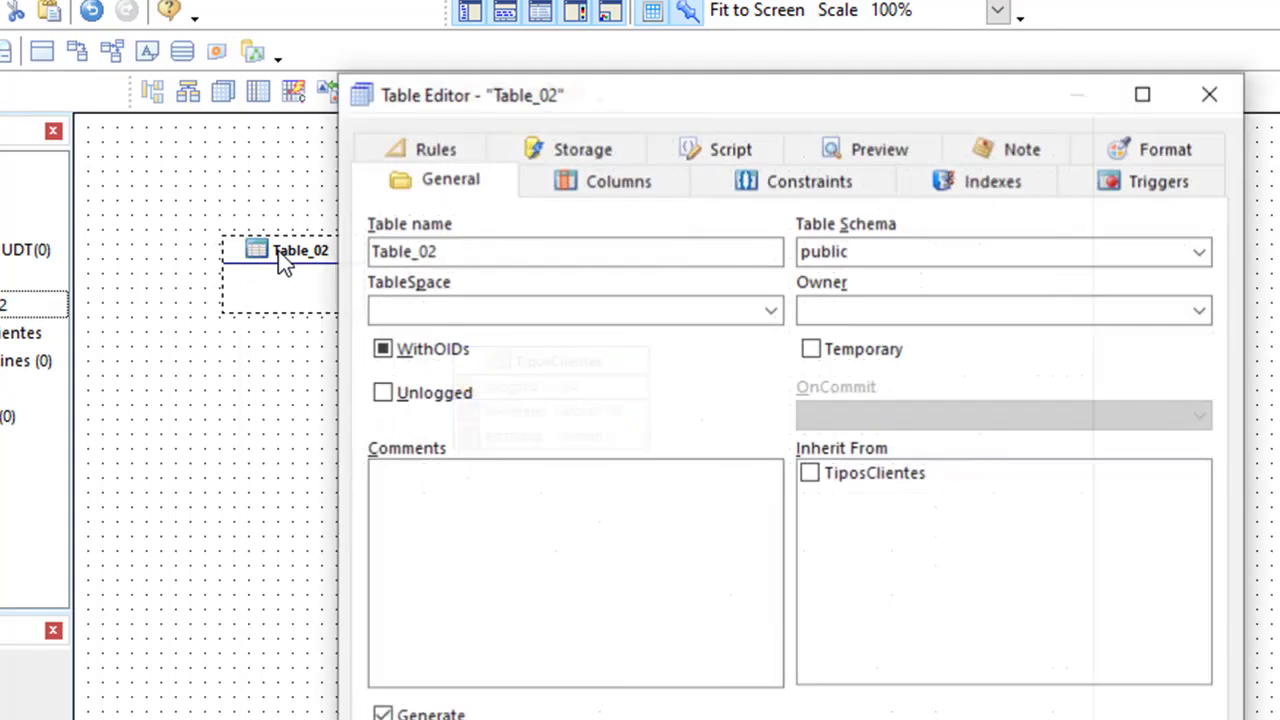
{"action": "left_click", "coordinate": [451, 251]}
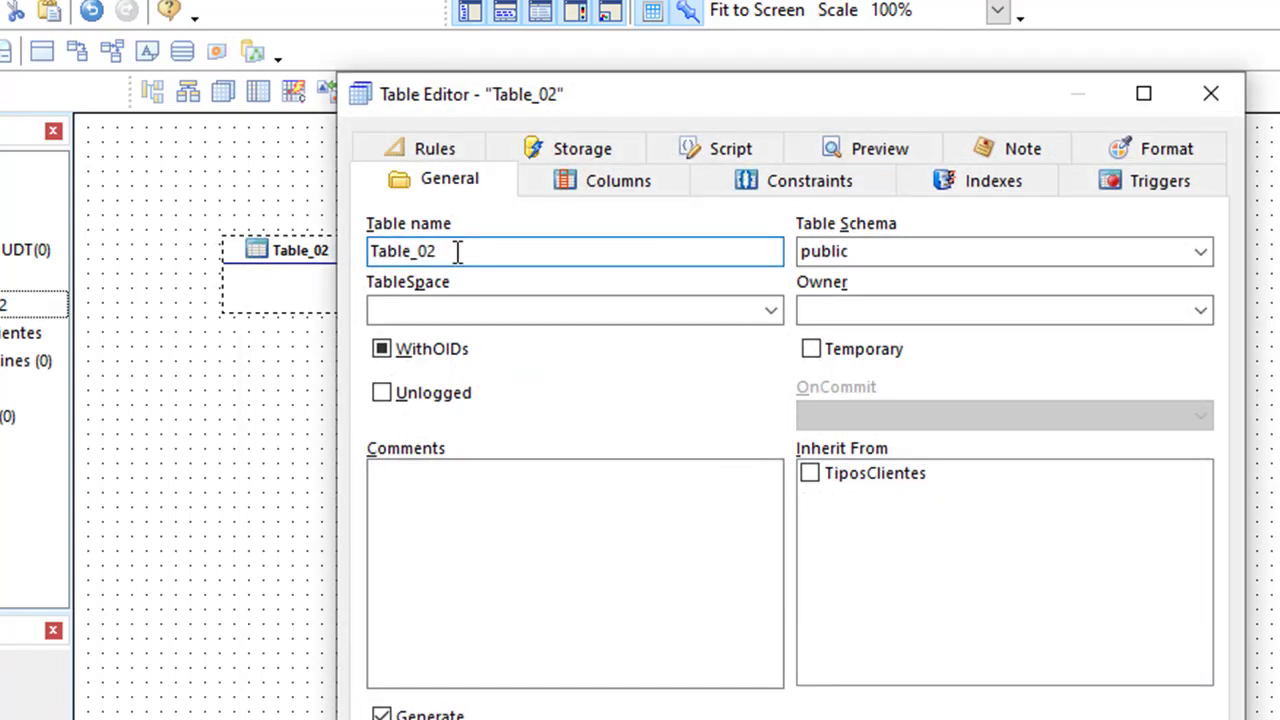
{"action": "double_click", "coordinate": [470, 251]}
{"action": "type", "text": "Clientes"}
Add a column named codigocli to the Clientes table and make it the primary key.
{"action": "left_click", "coordinate": [620, 191]}
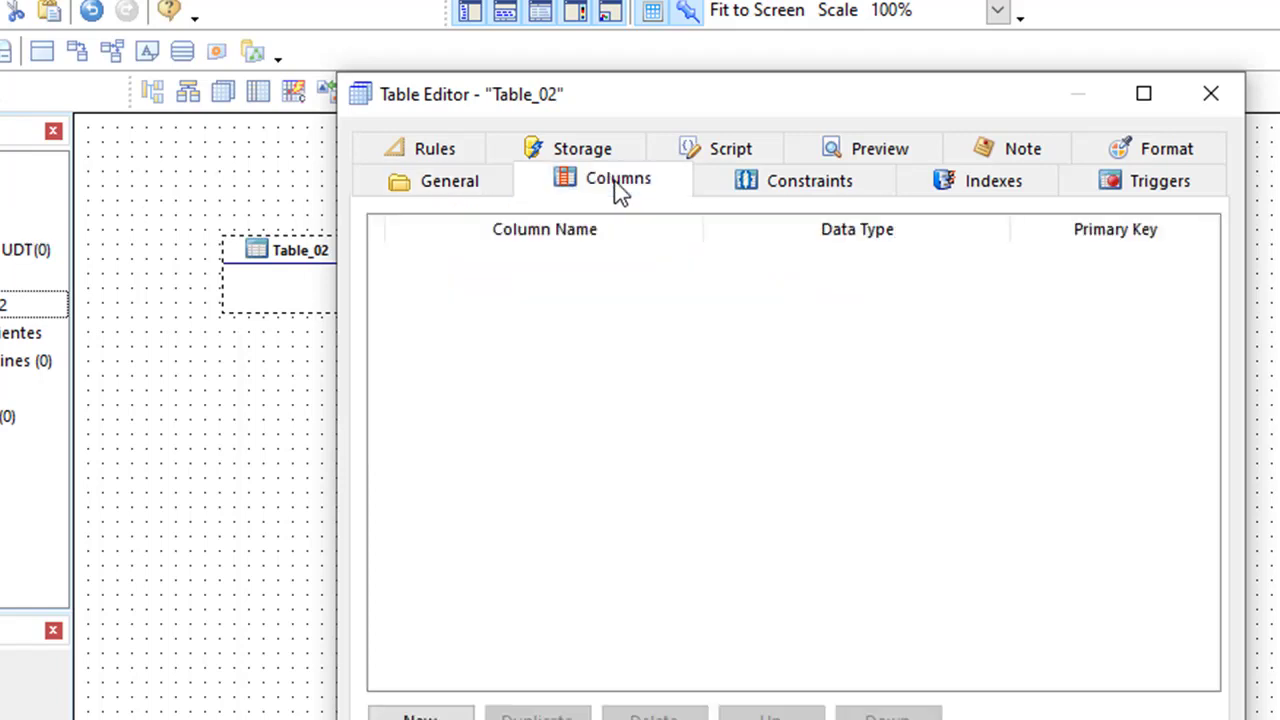
{"action": "left_click", "coordinate": [420, 714]}
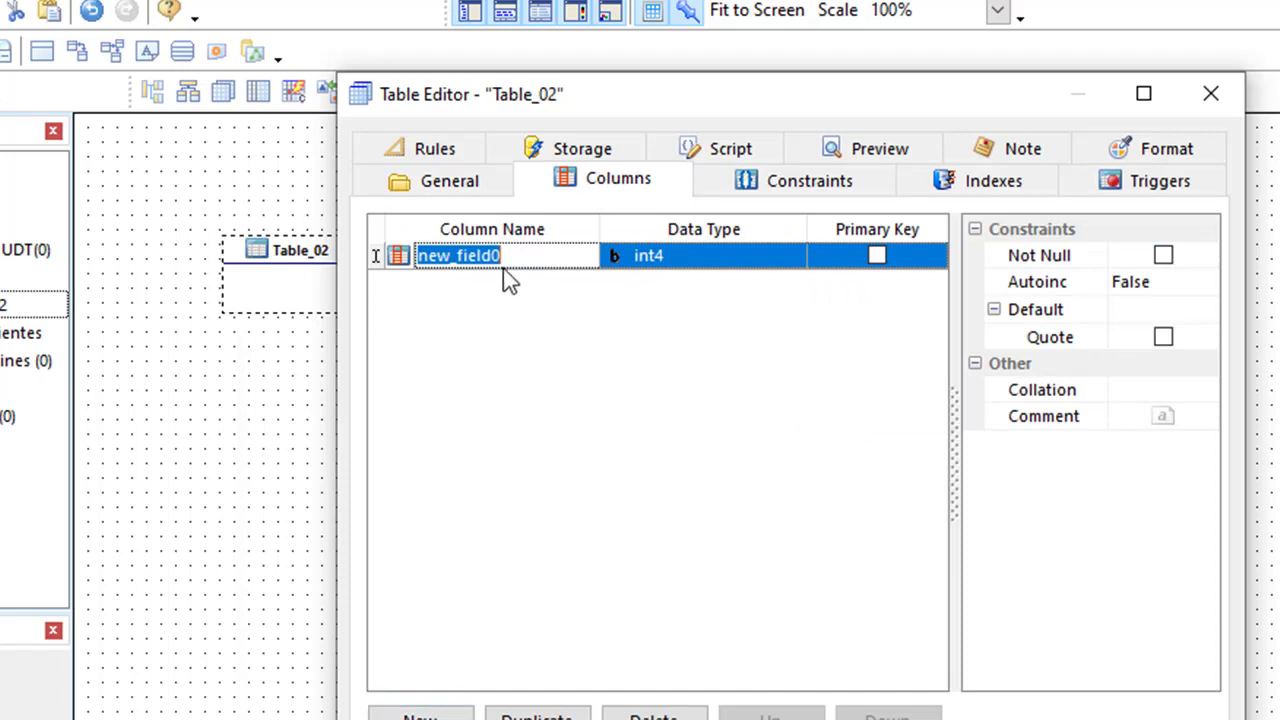
{"action": "type", "text": "codigo"}
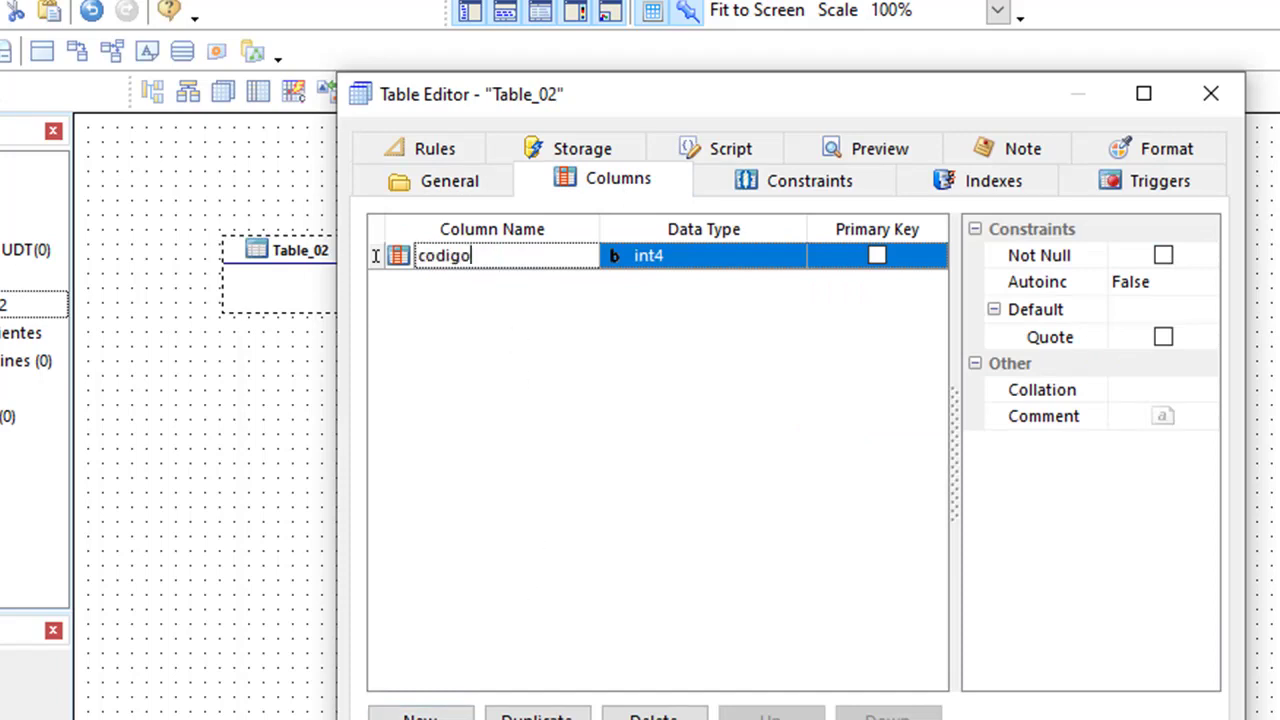
{"action": "type", "text": "cli"}
{"action": "left_click", "coordinate": [876, 257]}
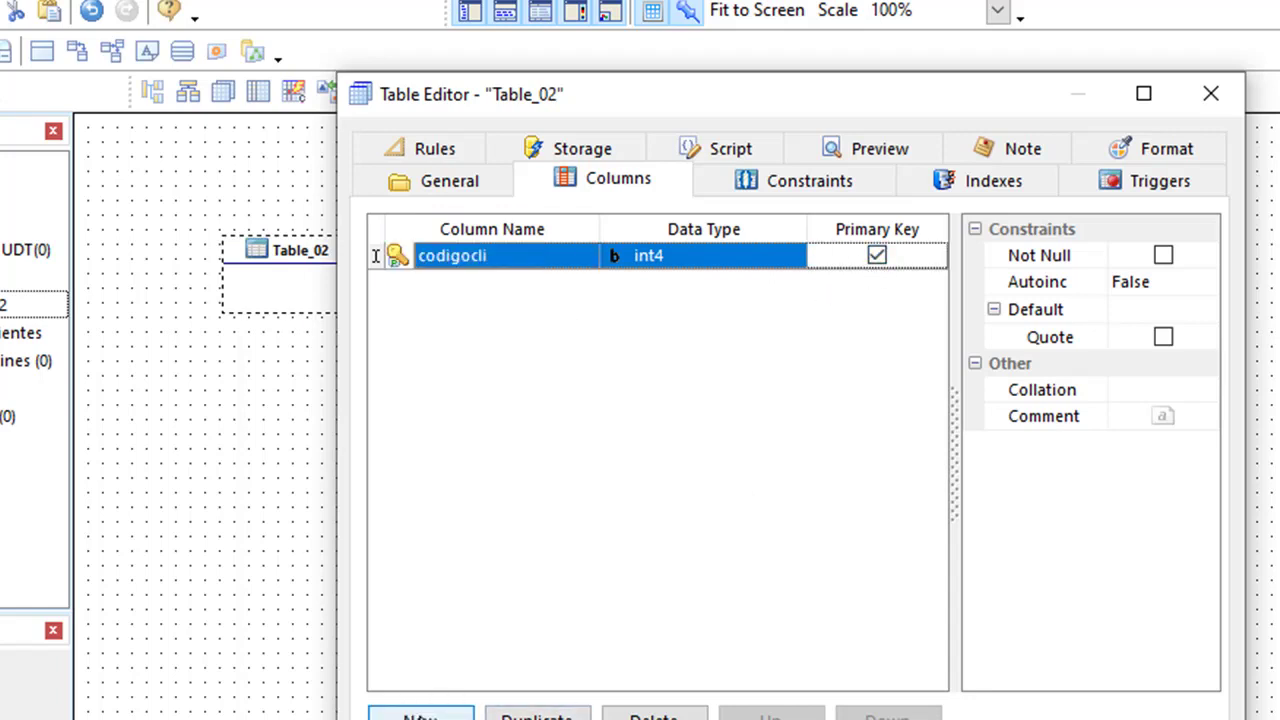
Add a nombrecli column to the Clientes table with data type varchar and length 25.
{"action": "left_click", "coordinate": [432, 714]}
{"action": "type", "text": "nombrecli"}
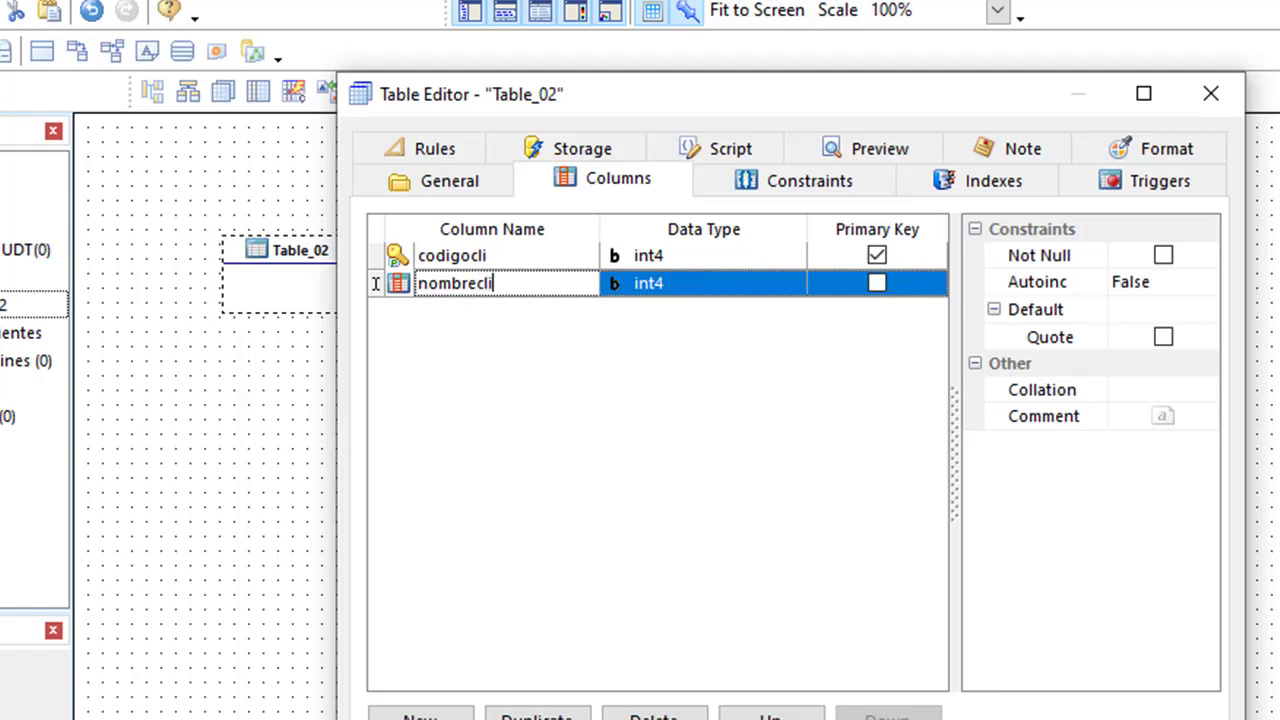
{"action": "left_click", "coordinate": [770, 285]}
{"action": "left_click", "coordinate": [788, 285]}
{"action": "scroll", "coordinate": [778, 307], "scroll_direction": "up", "scroll_amount": 1}
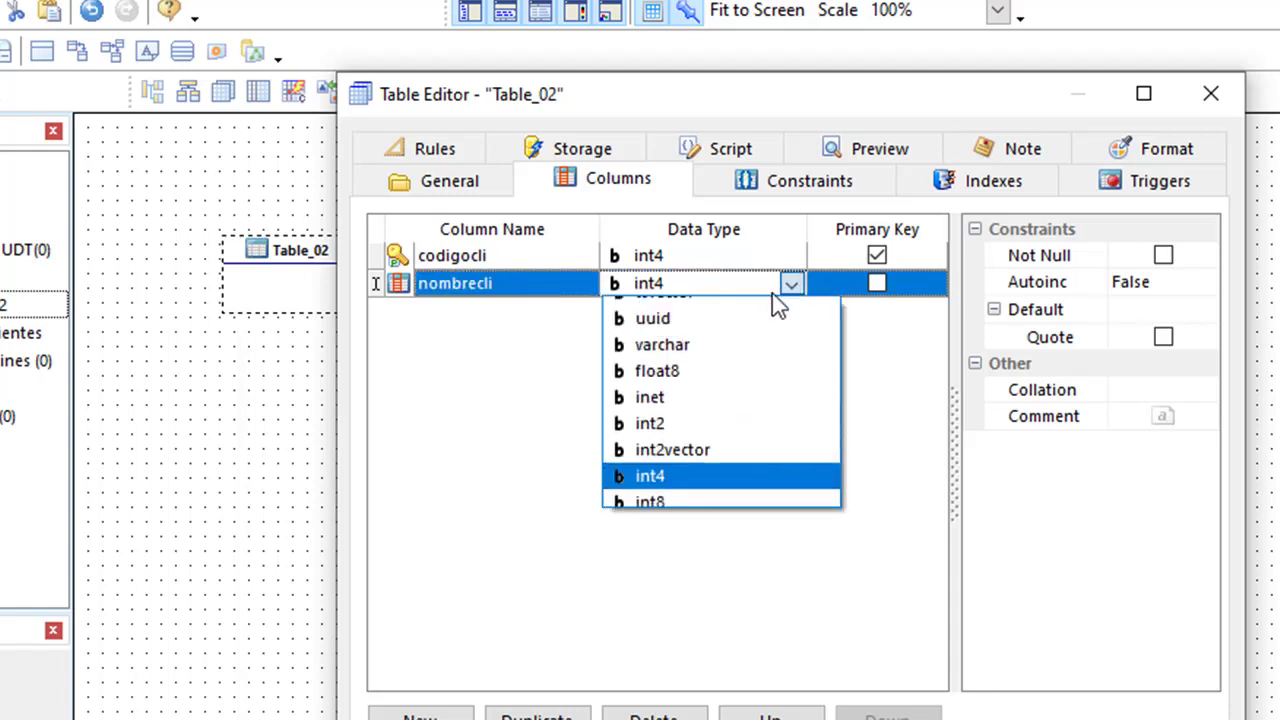
{"action": "type", "text": "varchar"}
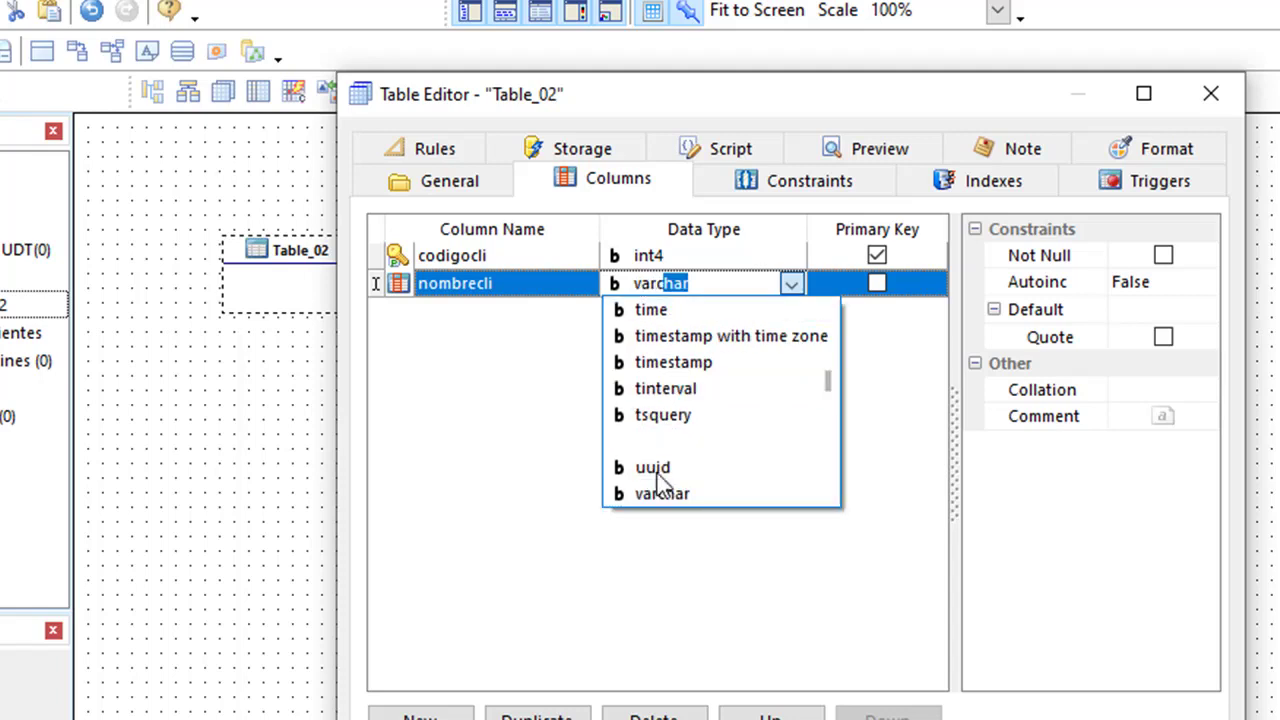
{"action": "left_click", "coordinate": [658, 493]}
{"action": "left_click", "coordinate": [1130, 256]}
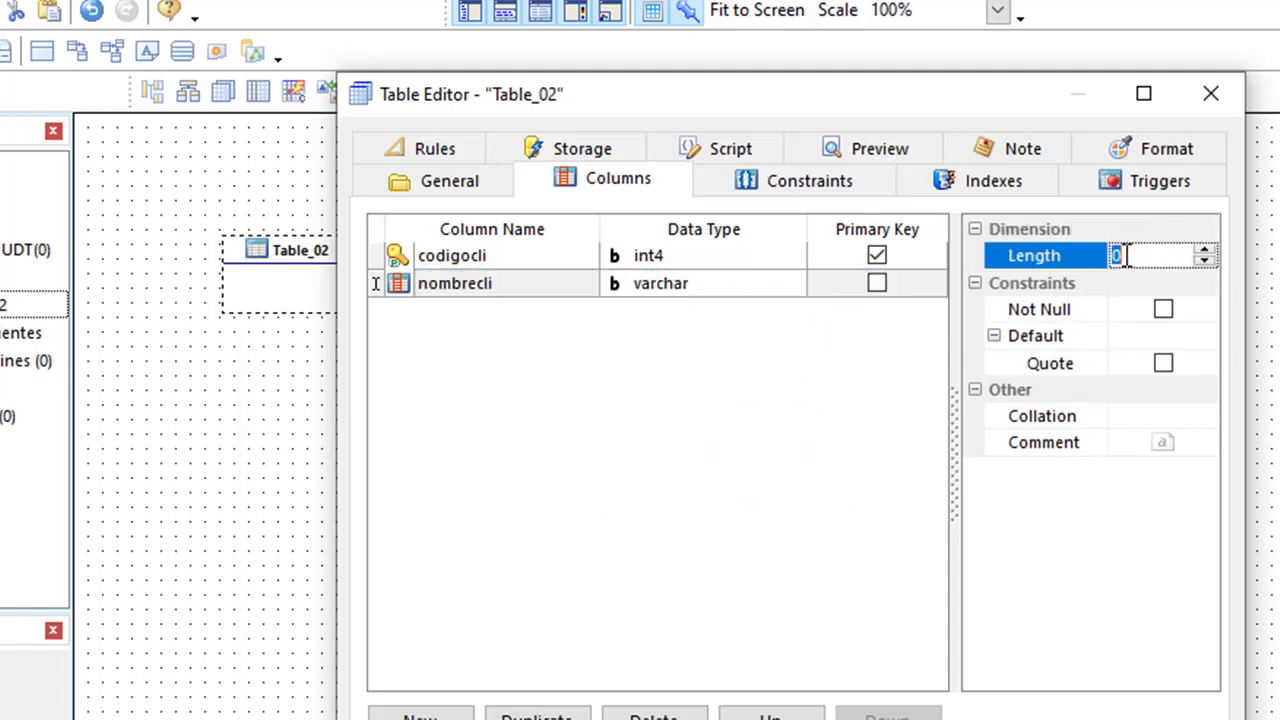
{"action": "type", "text": "25"}
Add an apellidocli column to the Clientes table with data type varchar and length 25.
{"action": "left_click", "coordinate": [420, 714]}
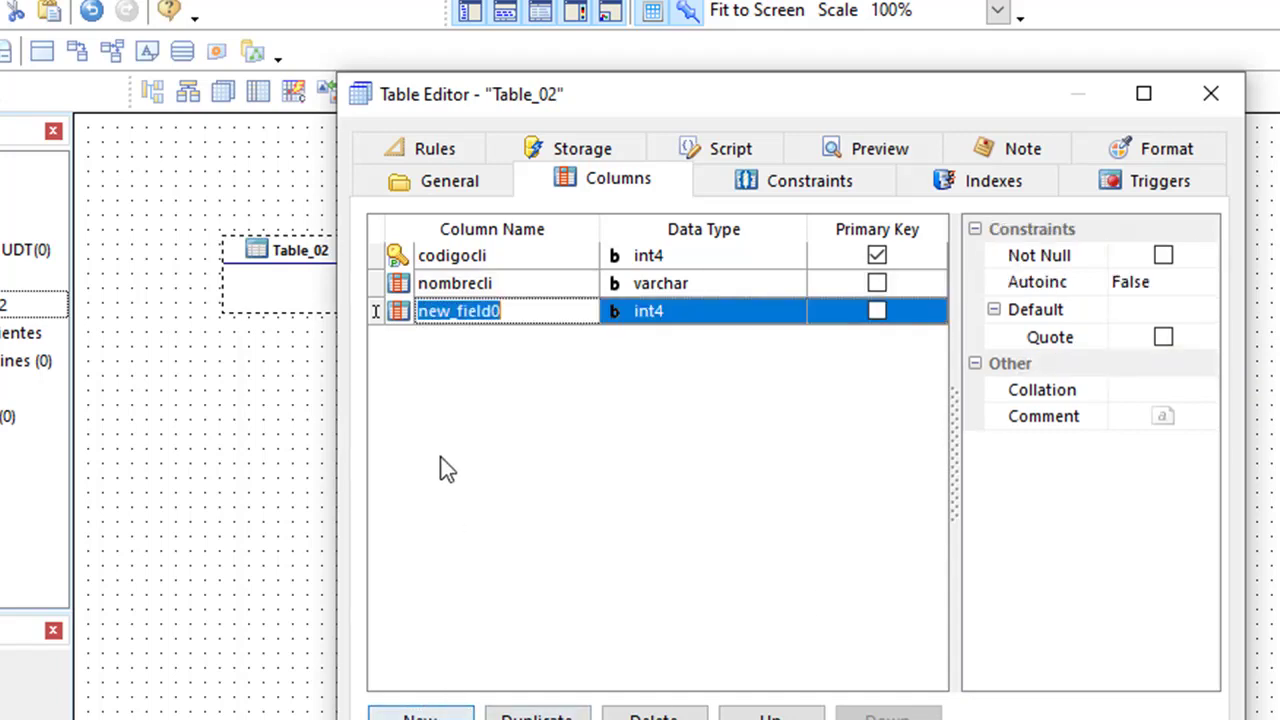
{"action": "type", "text": "apell"}
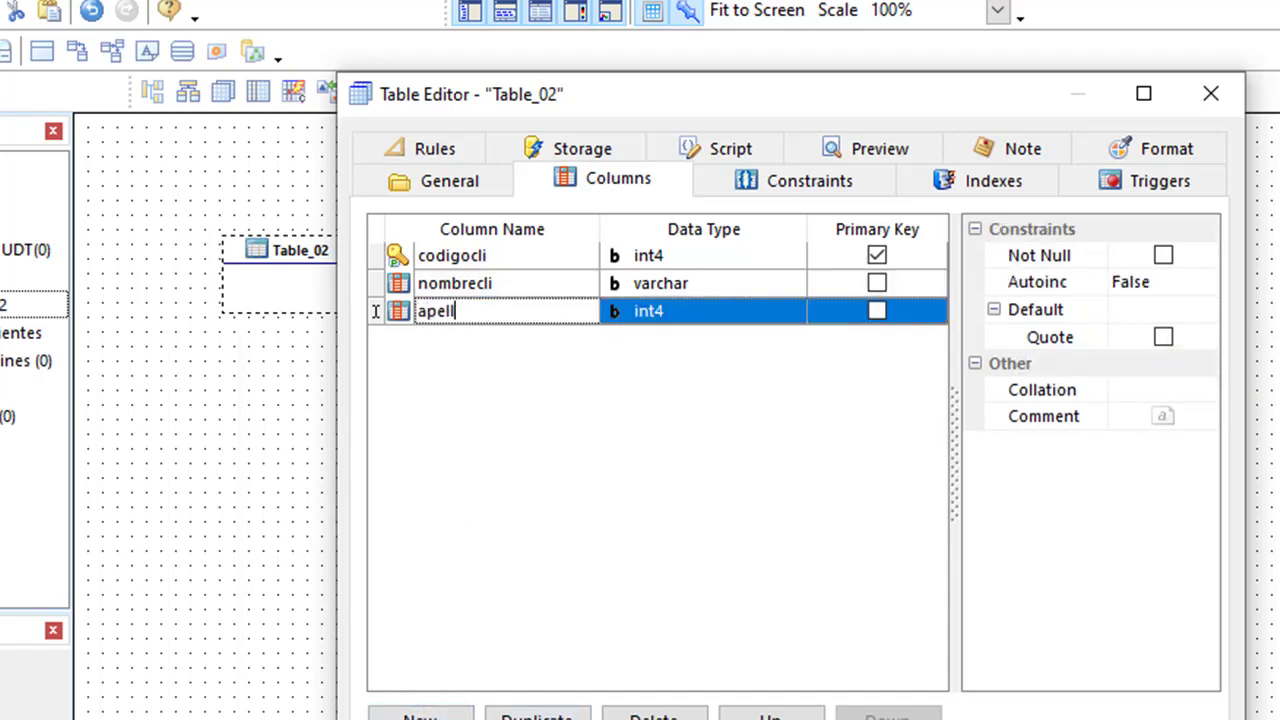
{"action": "type", "text": "idocli"}
{"action": "left_click", "coordinate": [700, 313]}
{"action": "left_click", "coordinate": [788, 312]}
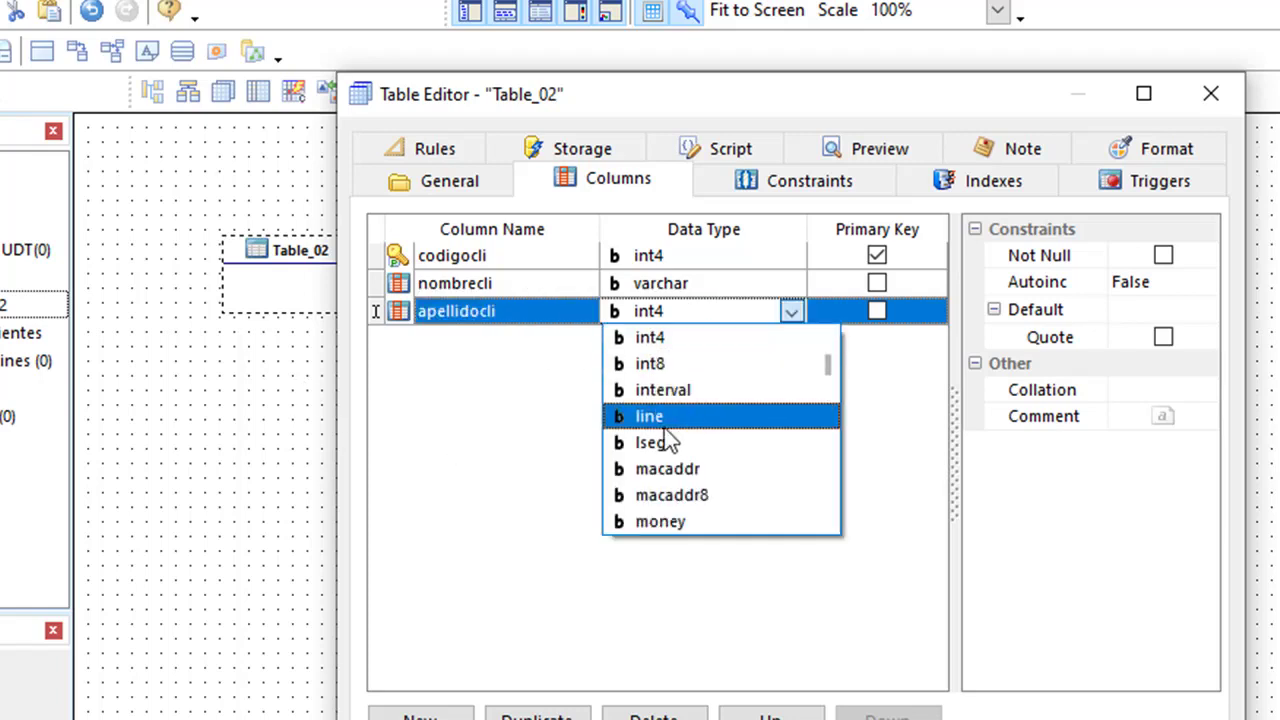
{"action": "type", "text": "varchar"}
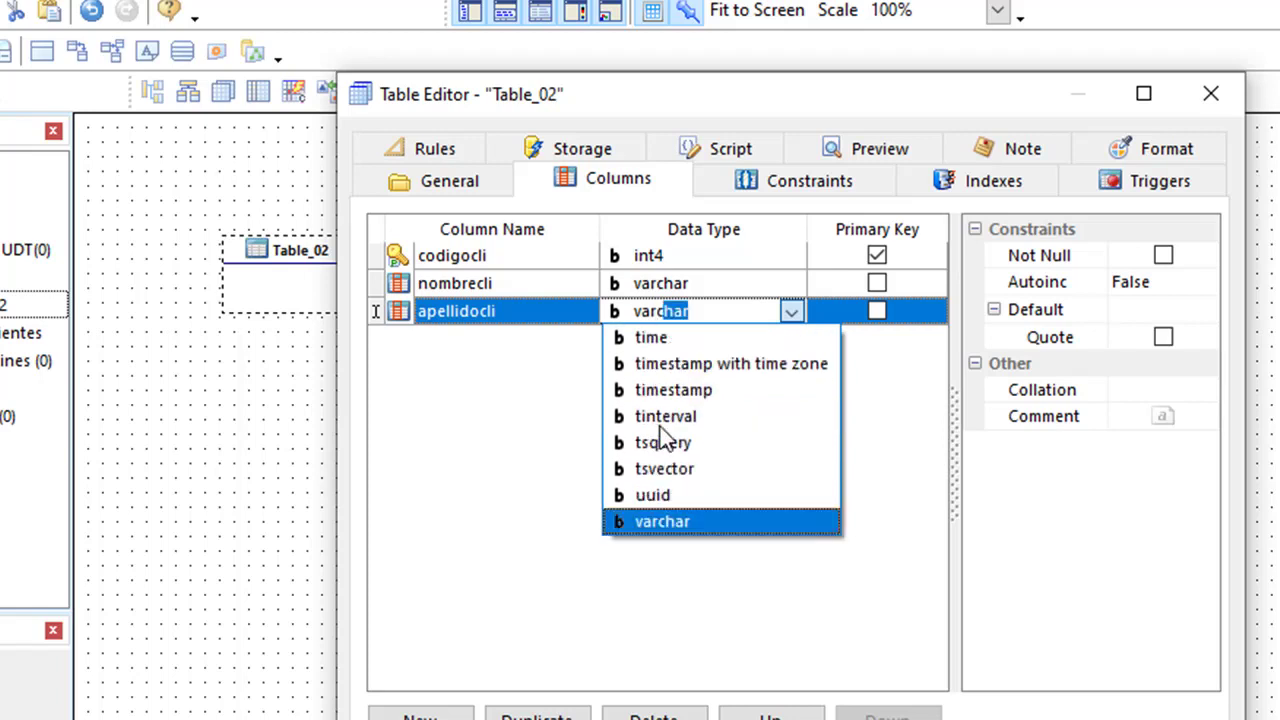
{"action": "left_click", "coordinate": [666, 522]}
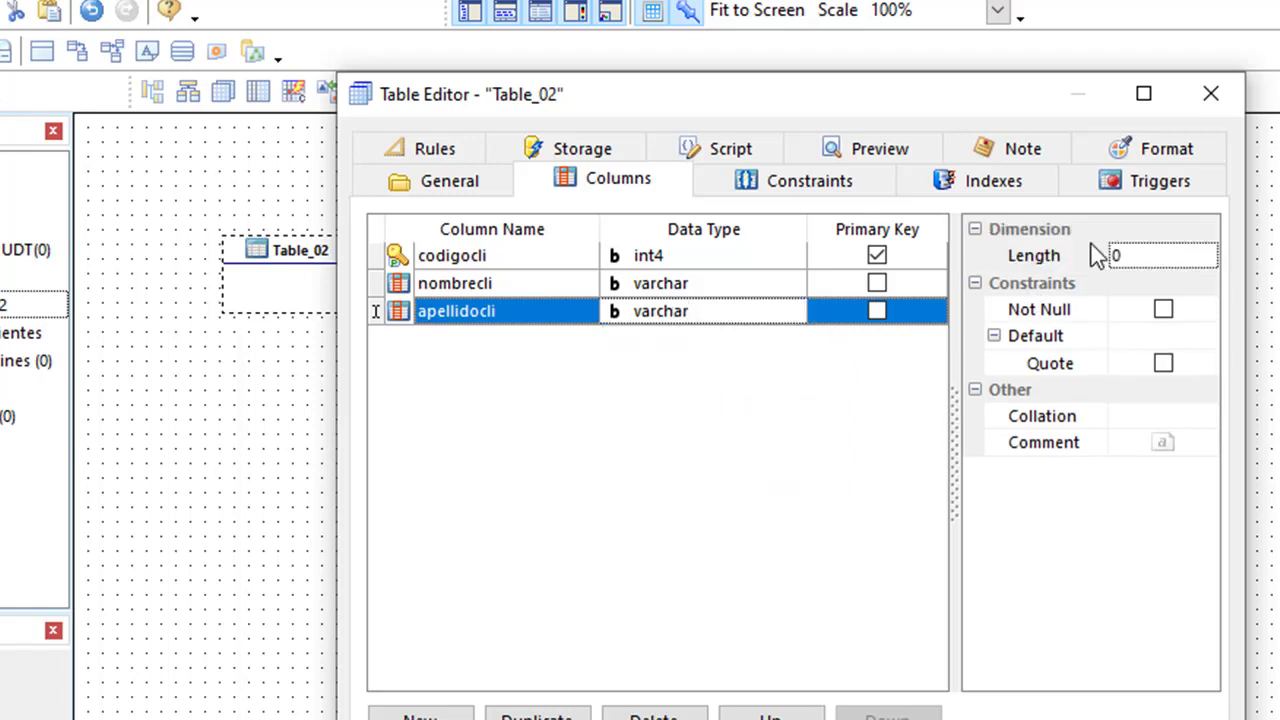
{"action": "left_click", "coordinate": [1155, 258]}
{"action": "type", "text": "25"}
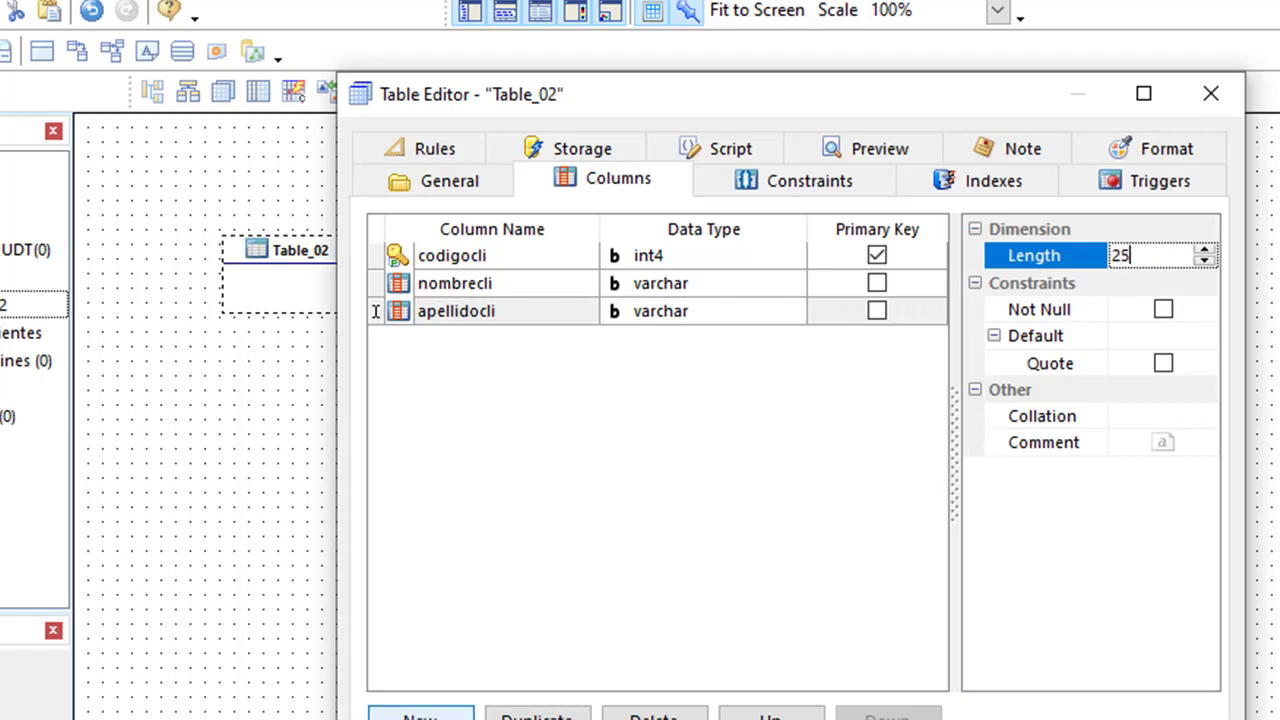
Add an estatuscli column to the Clientes table with data type varchar and length 1.
{"action": "left_click", "coordinate": [420, 716]}
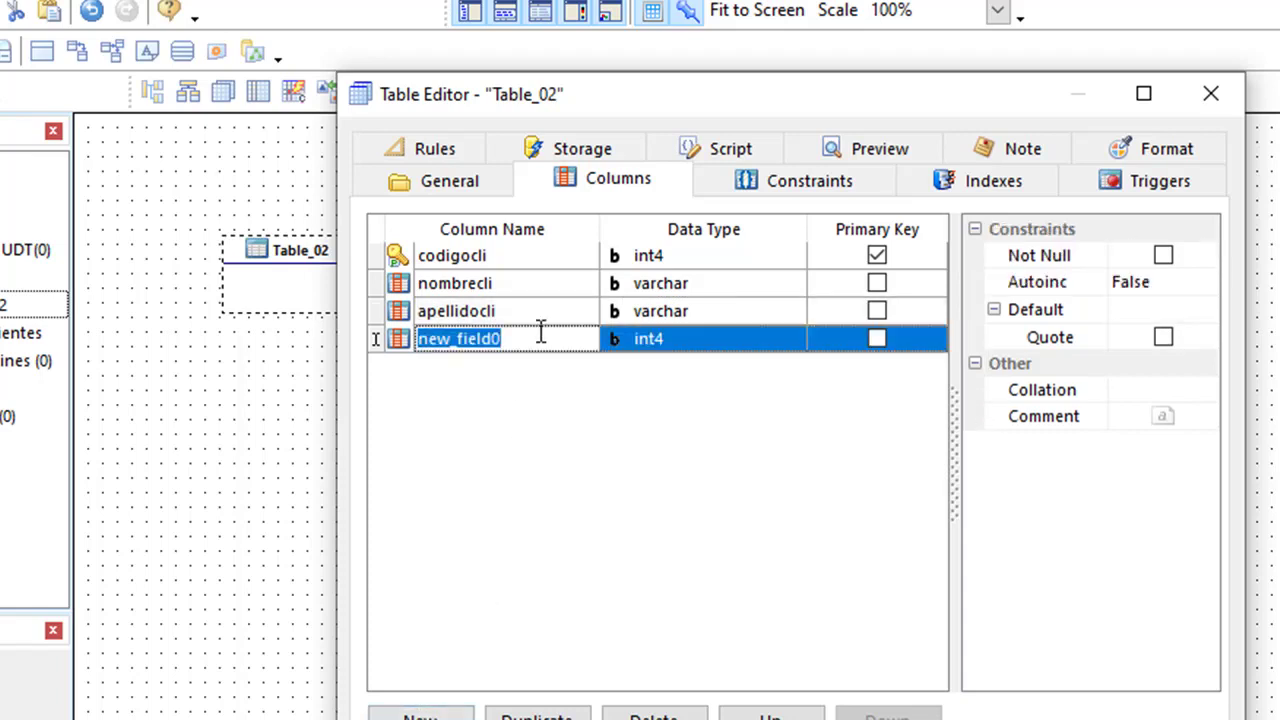
{"action": "type", "text": "estatuscli"}
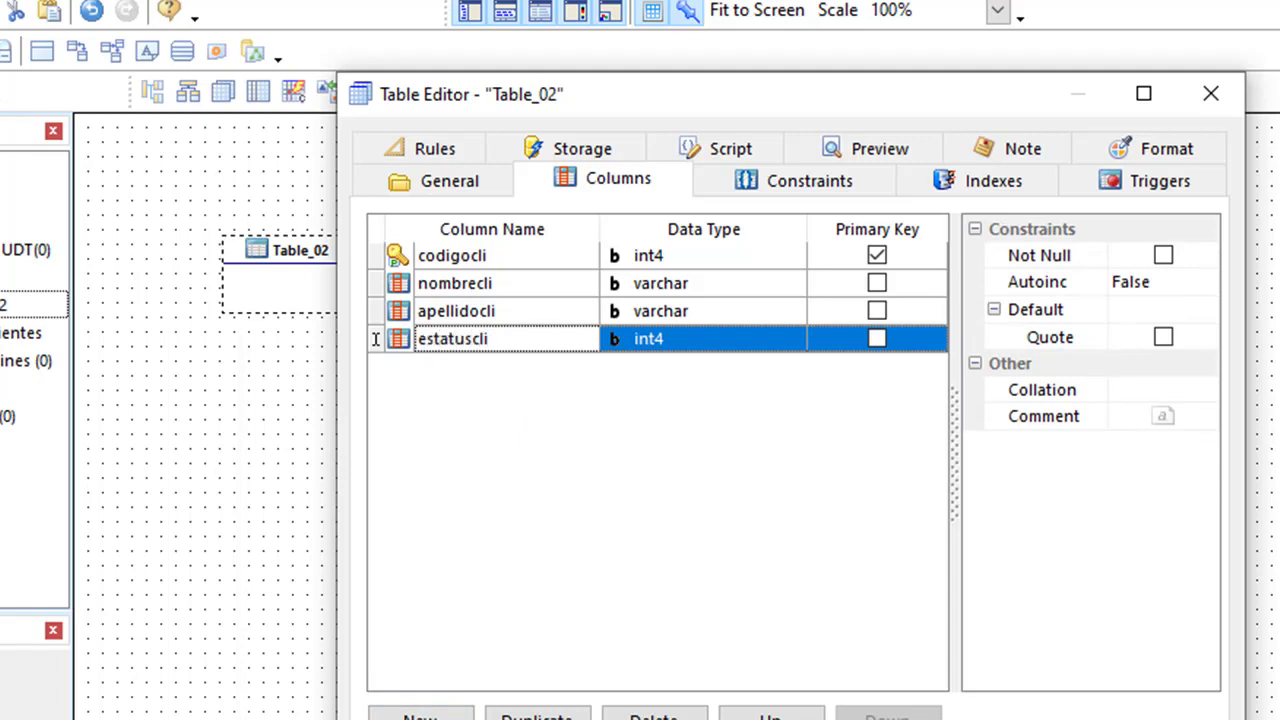
{"action": "left_click", "coordinate": [775, 345]}
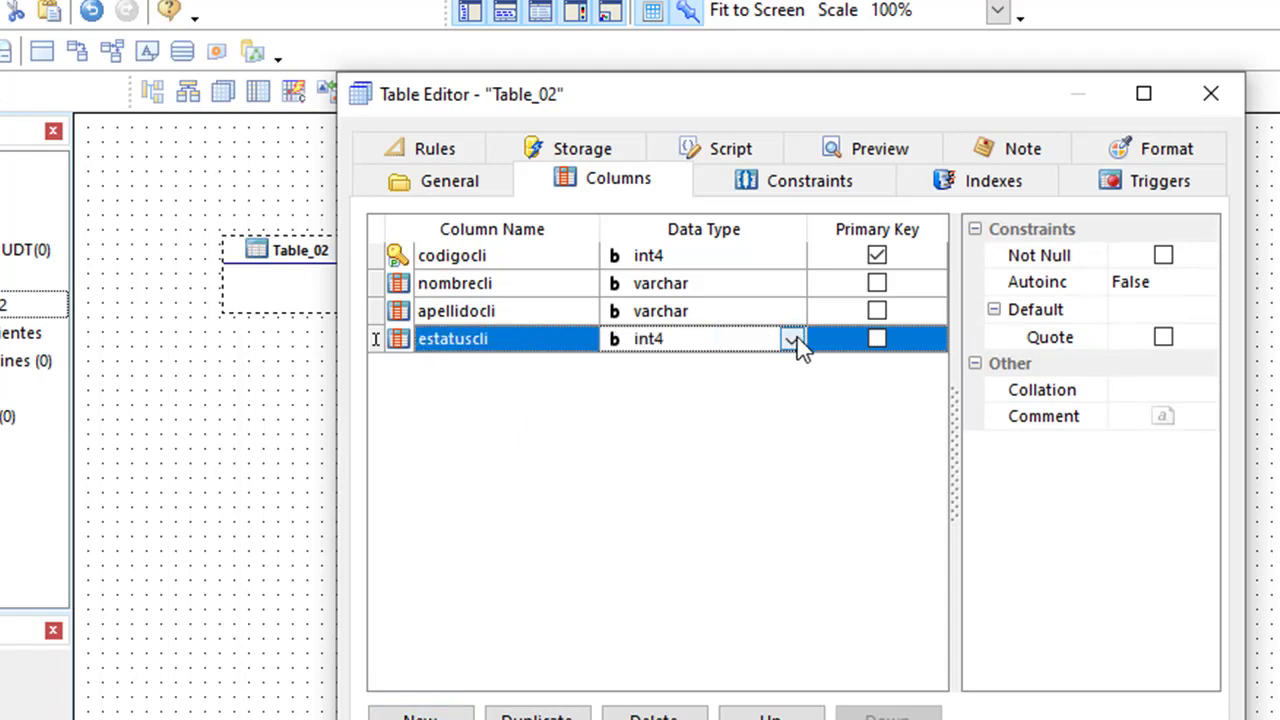
{"action": "left_click", "coordinate": [792, 341]}
{"action": "type", "text": "varchar"}
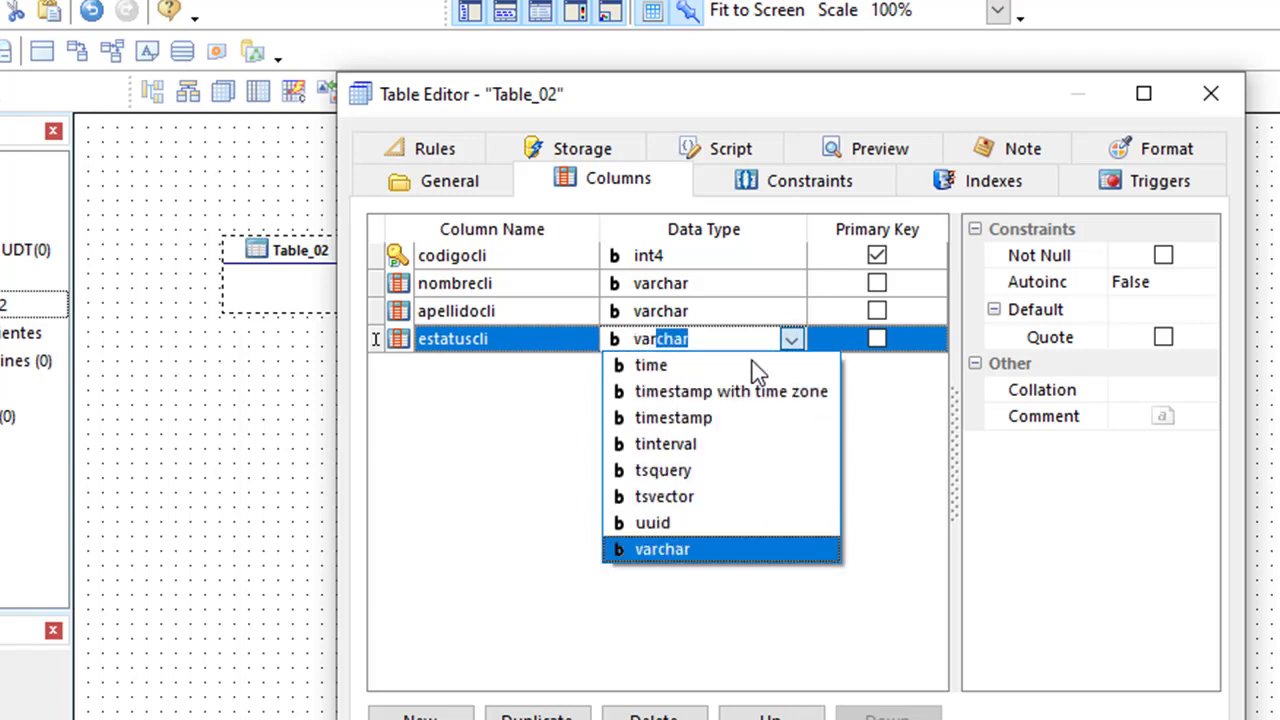
{"action": "left_click", "coordinate": [655, 549]}
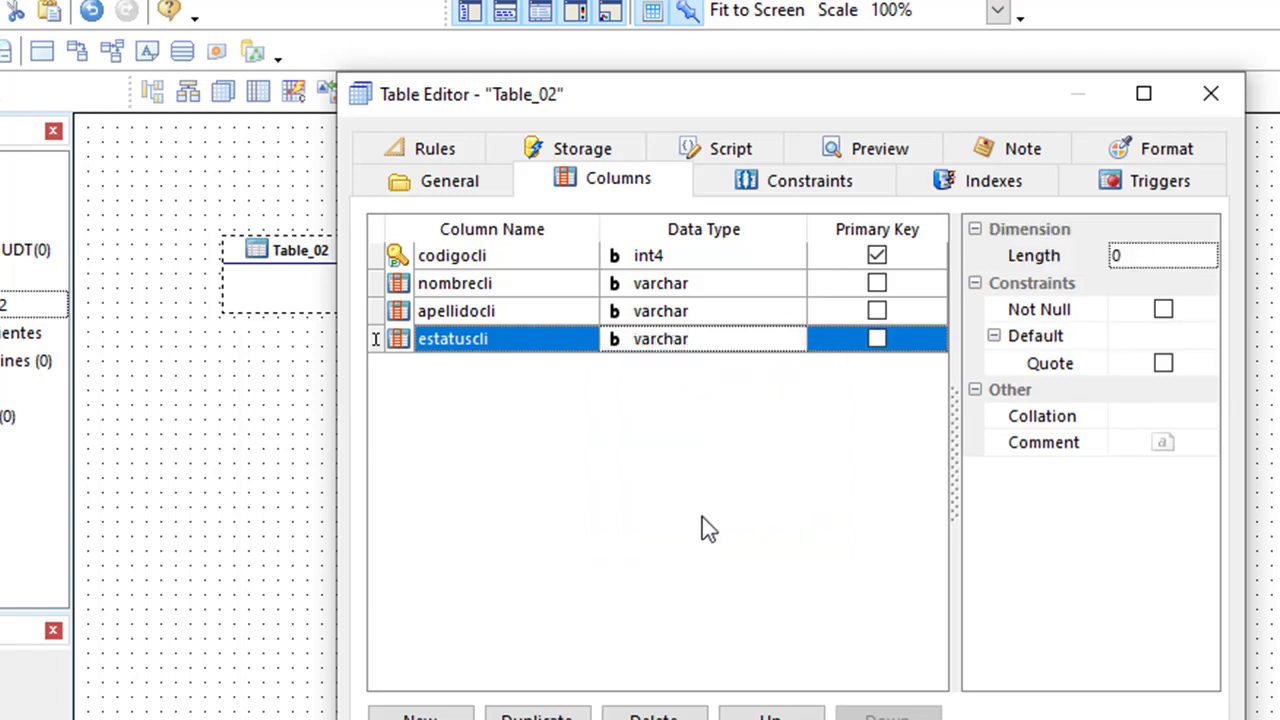
{"action": "left_click", "coordinate": [1123, 257]}
{"action": "type", "text": "1"}
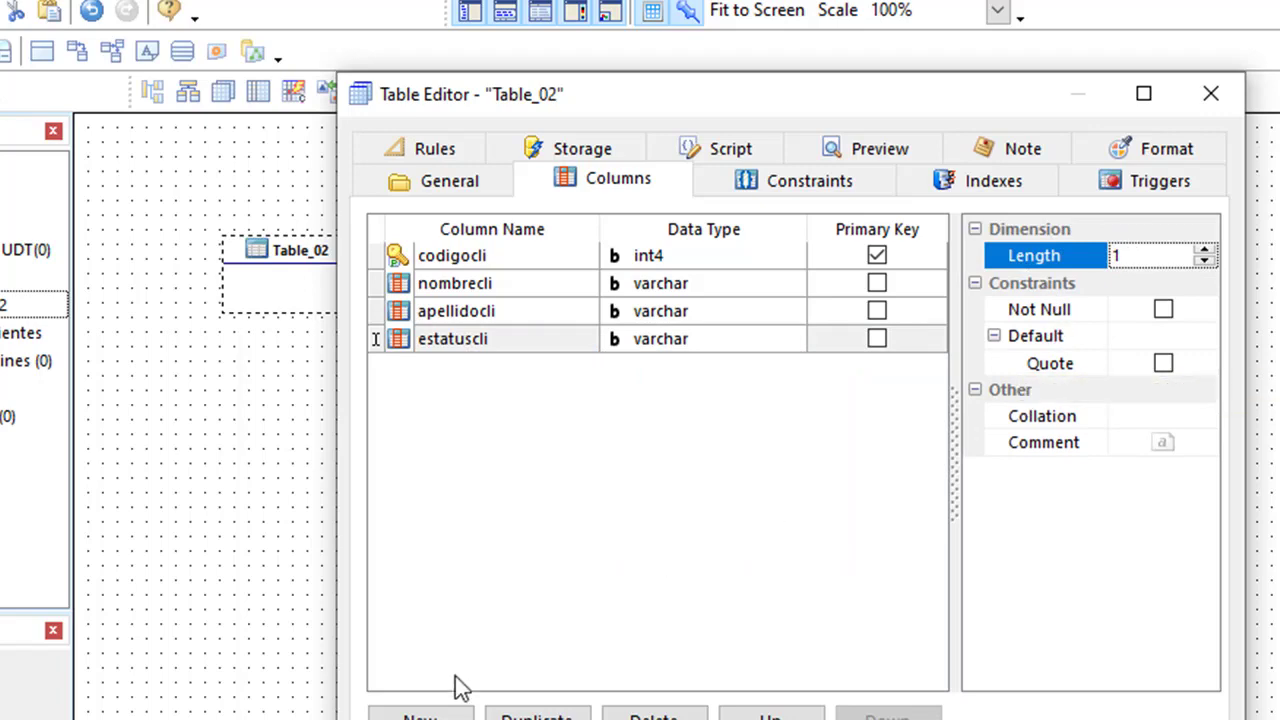
Complete the Clientes table with an int4 column named codigotip and move the TiposClientes table slightly down and to the right.
{"action": "left_click", "coordinate": [425, 716]}
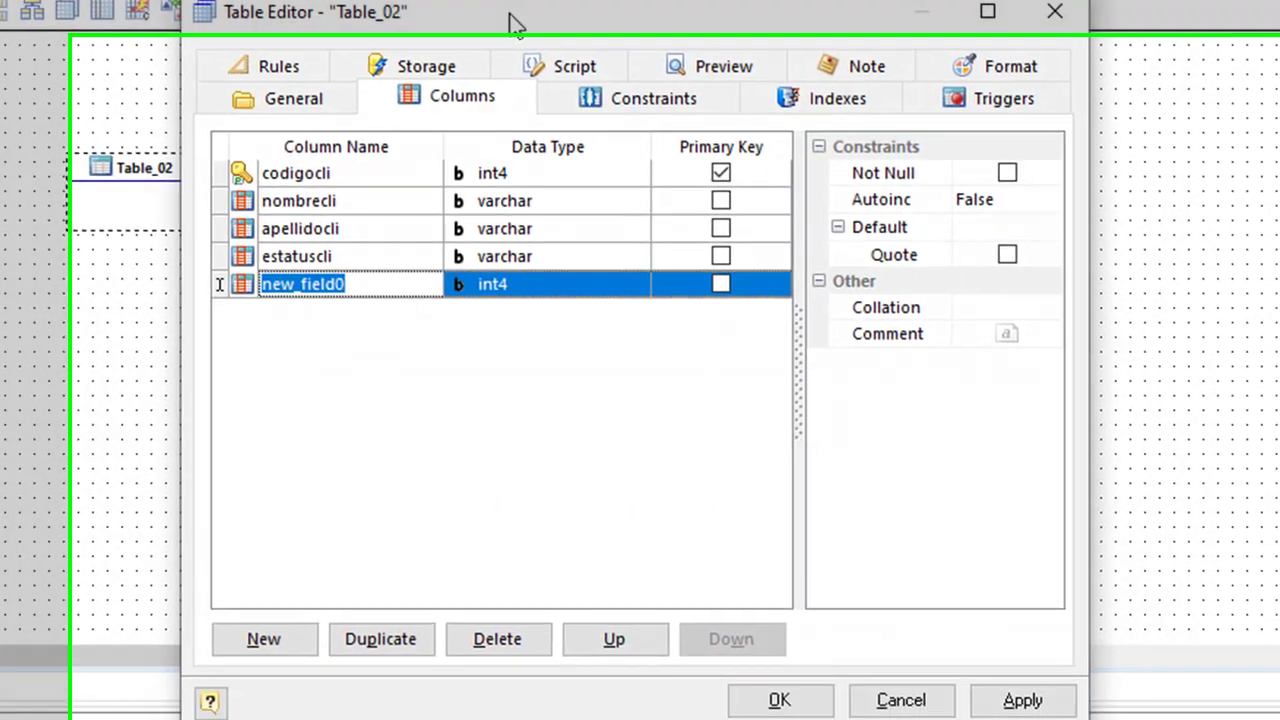
{"action": "left_click_drag", "start_coordinate": [668, 101], "coordinate": [850, 0]}
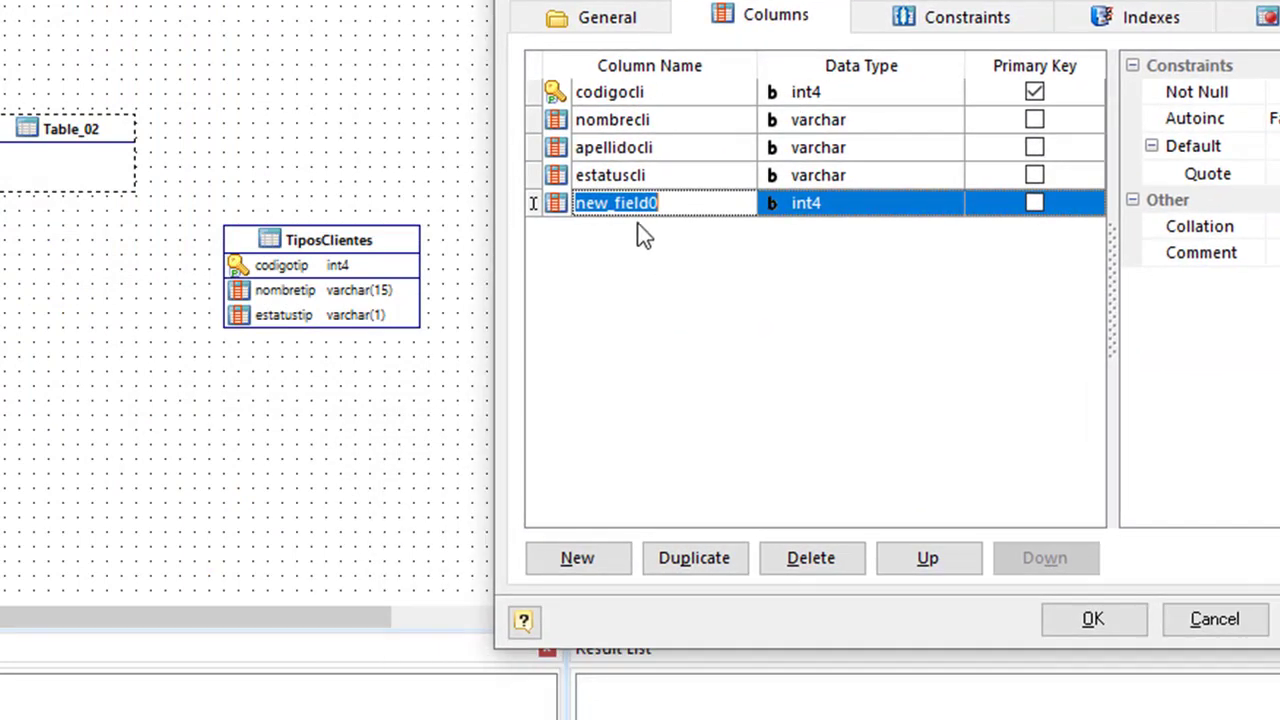
{"action": "type", "text": "codigotip"}
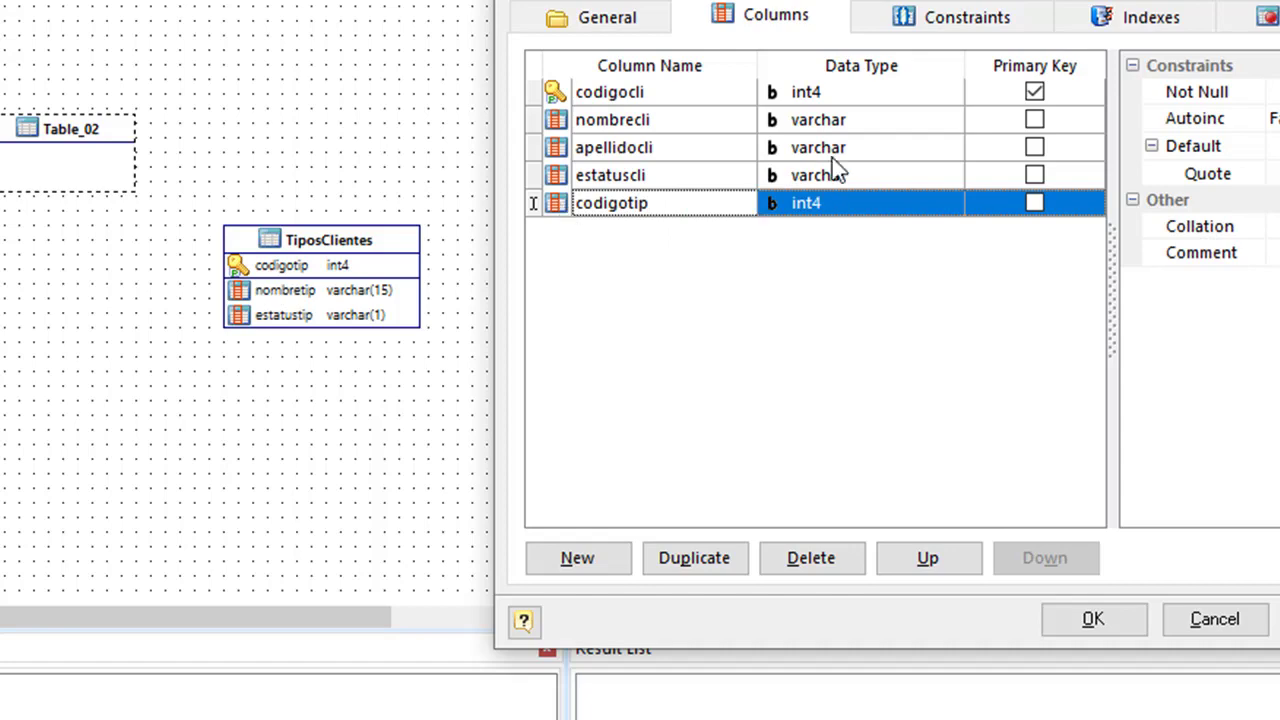
{"action": "left_click", "coordinate": [1093, 620]}
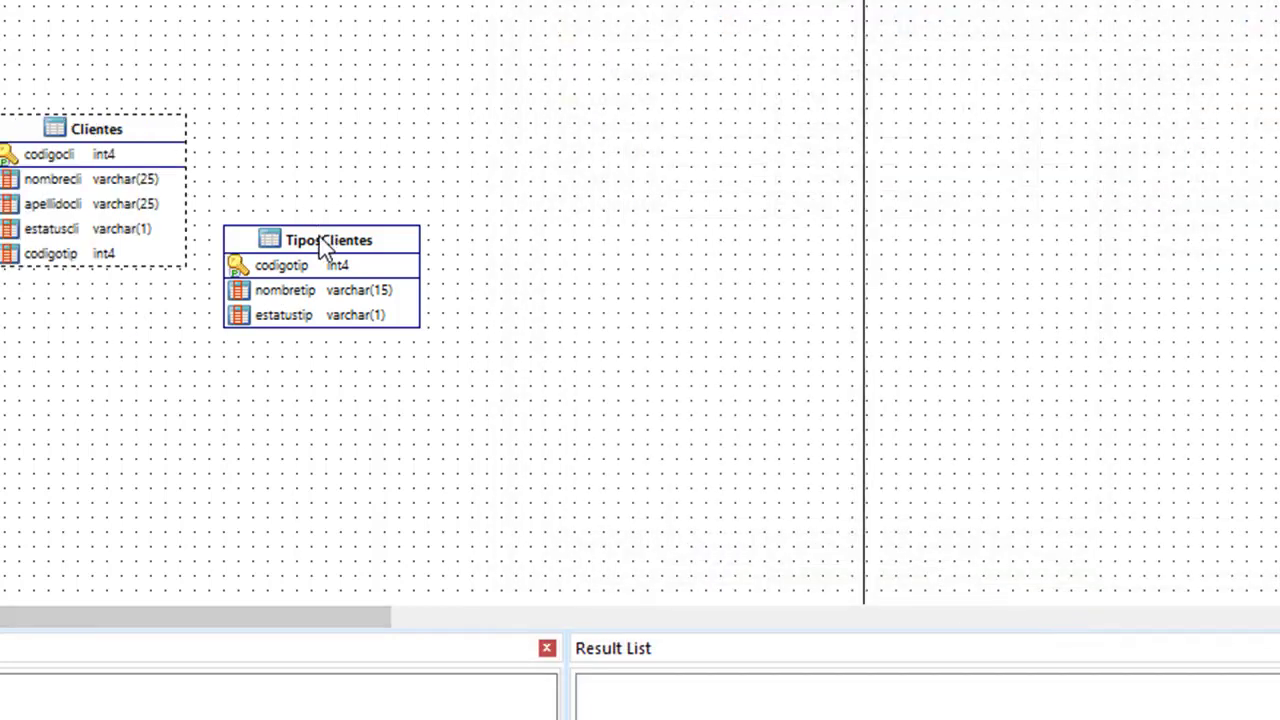
{"action": "left_click_drag", "start_coordinate": [323, 251], "coordinate": [387, 279]}
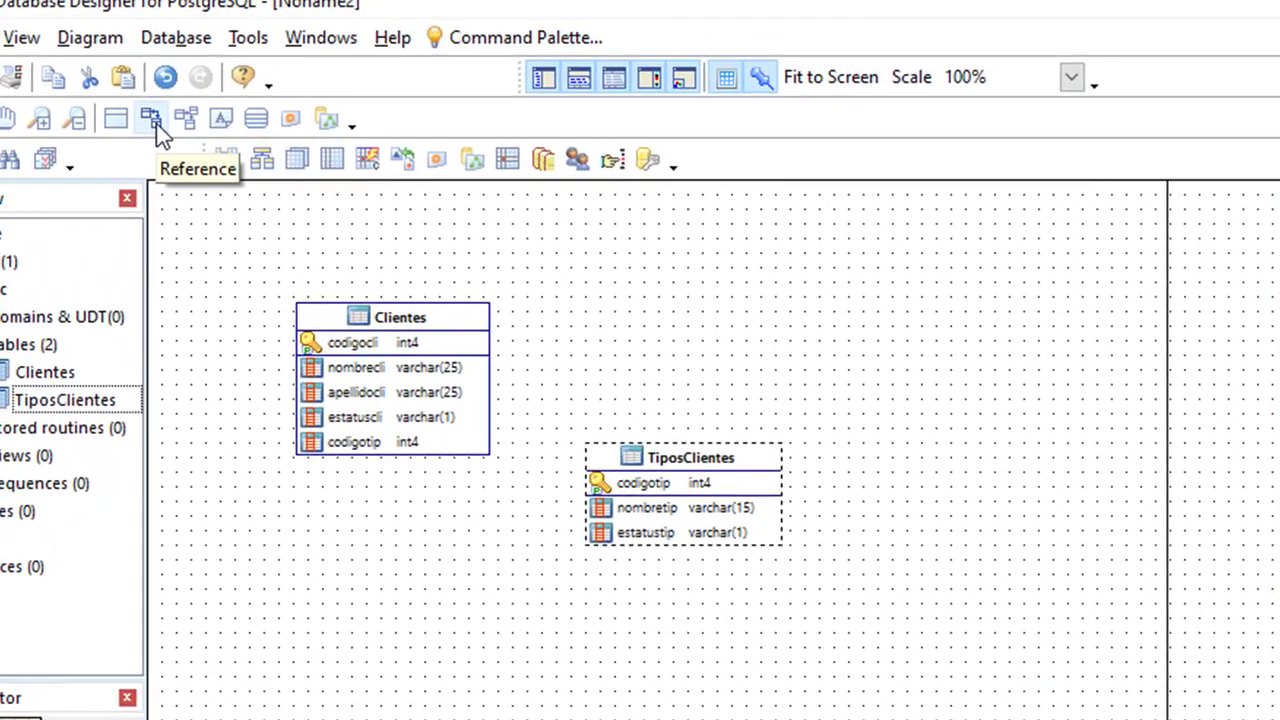
{"action": "left_click", "coordinate": [154, 122]}
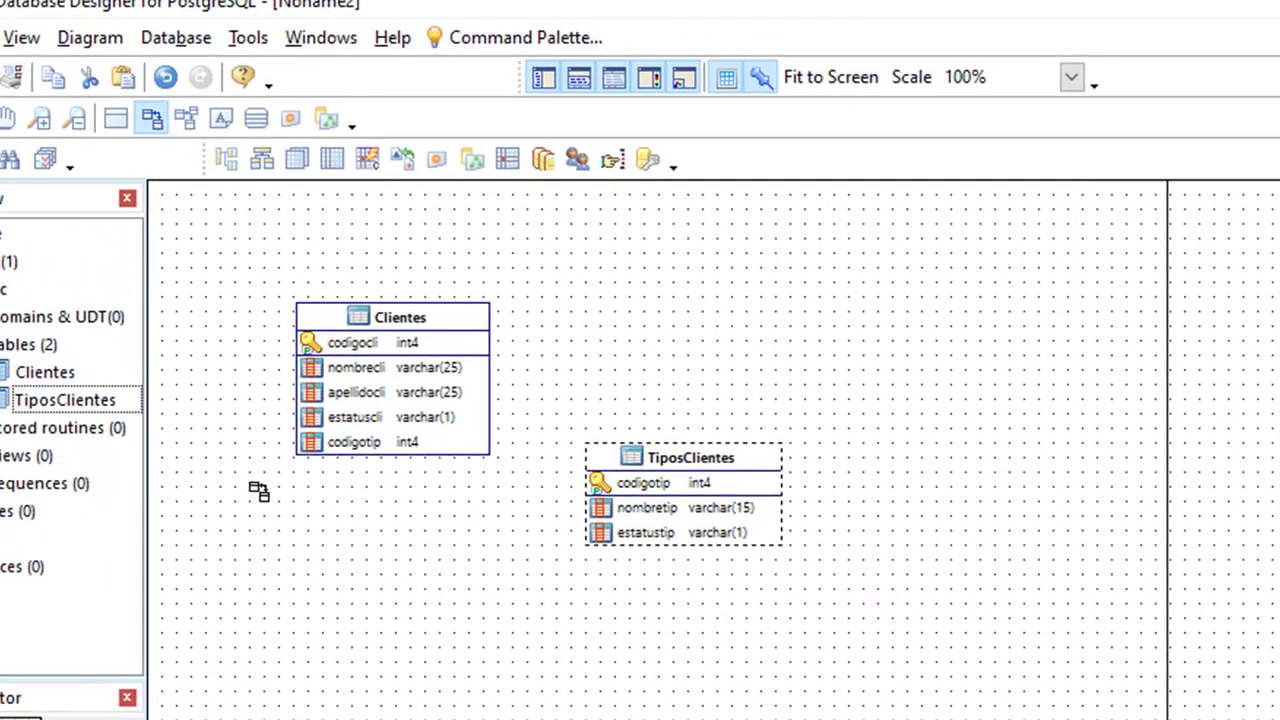
{"action": "left_click", "coordinate": [320, 447]}
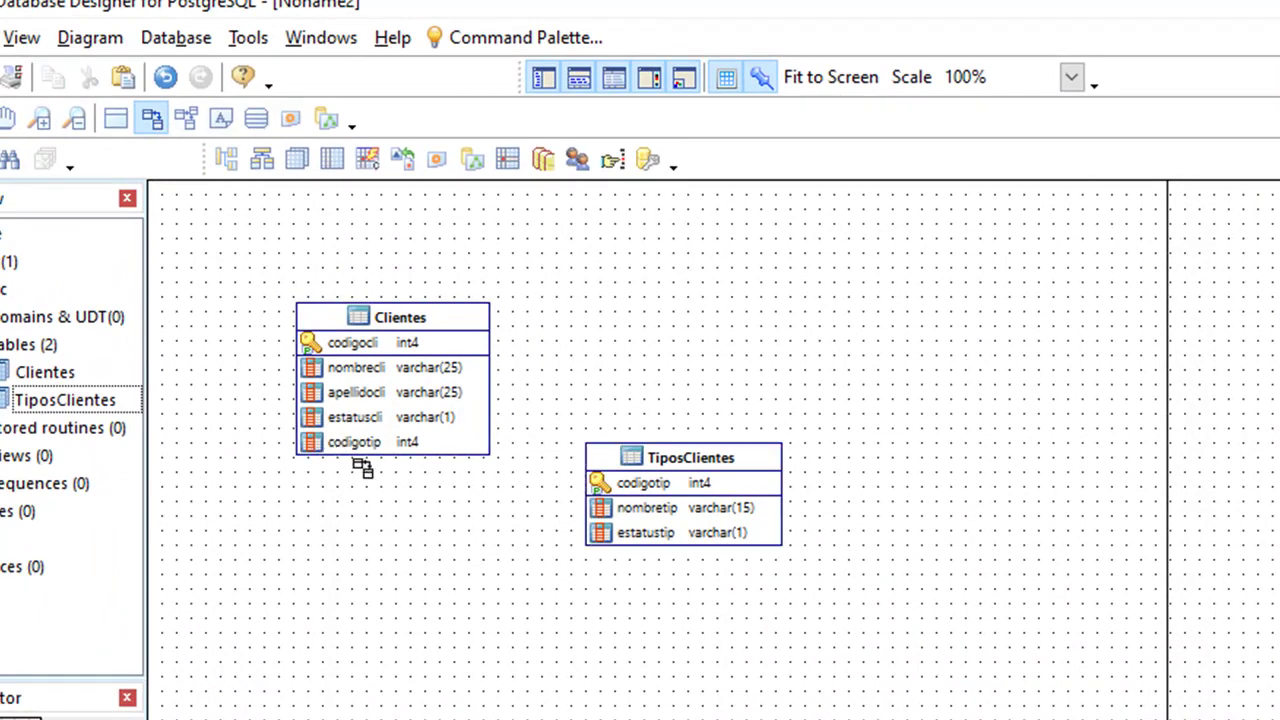
{"action": "left_click", "coordinate": [609, 488]}
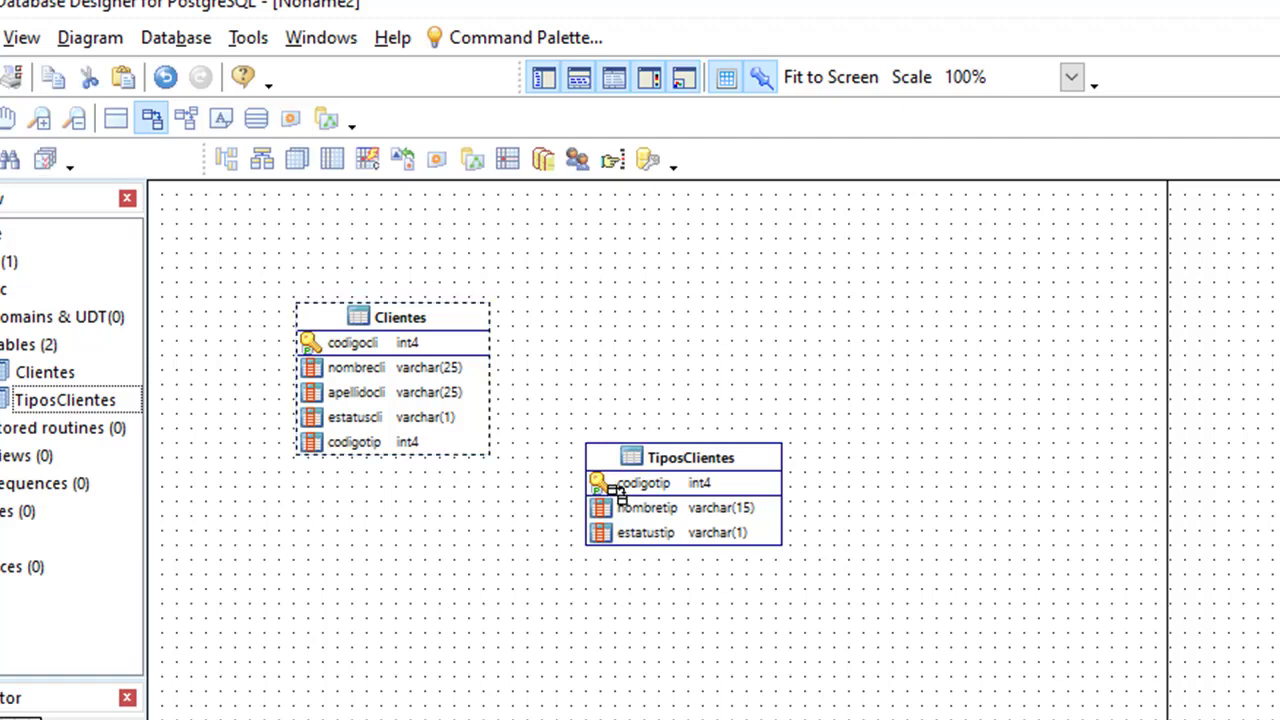
{"action": "left_click", "coordinate": [335, 450]}
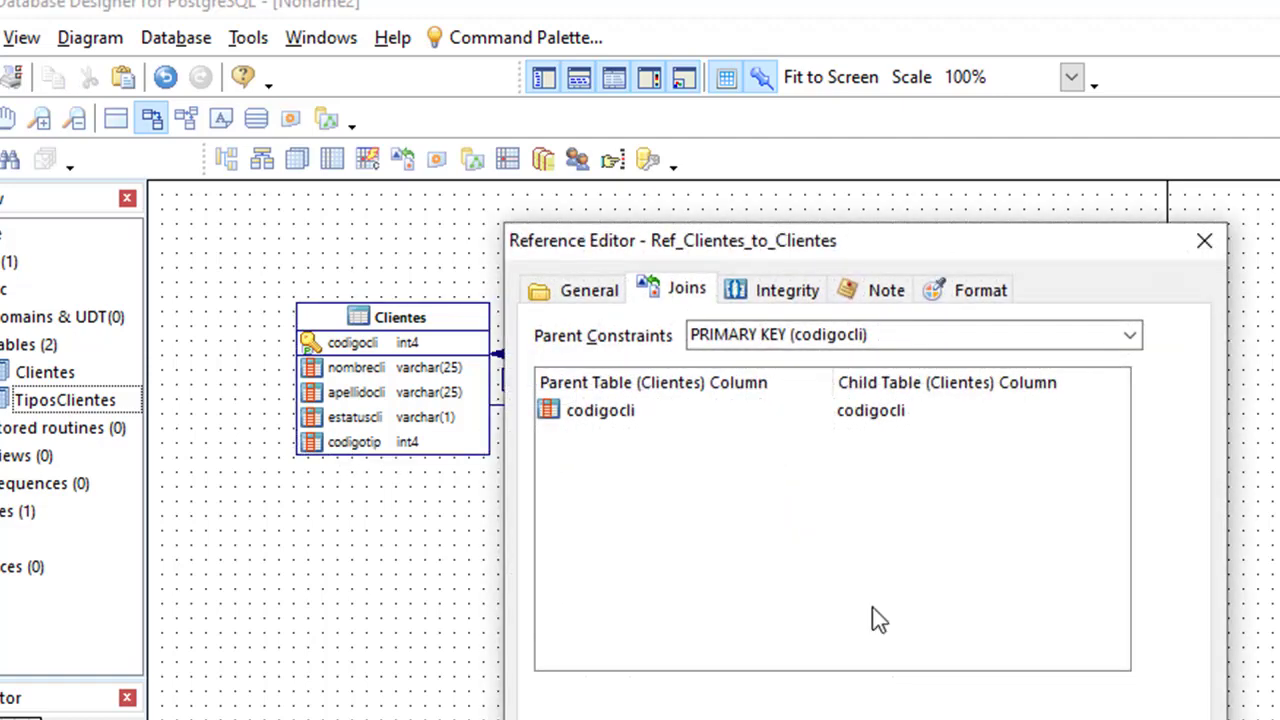
{"action": "key", "text": "Escape"}
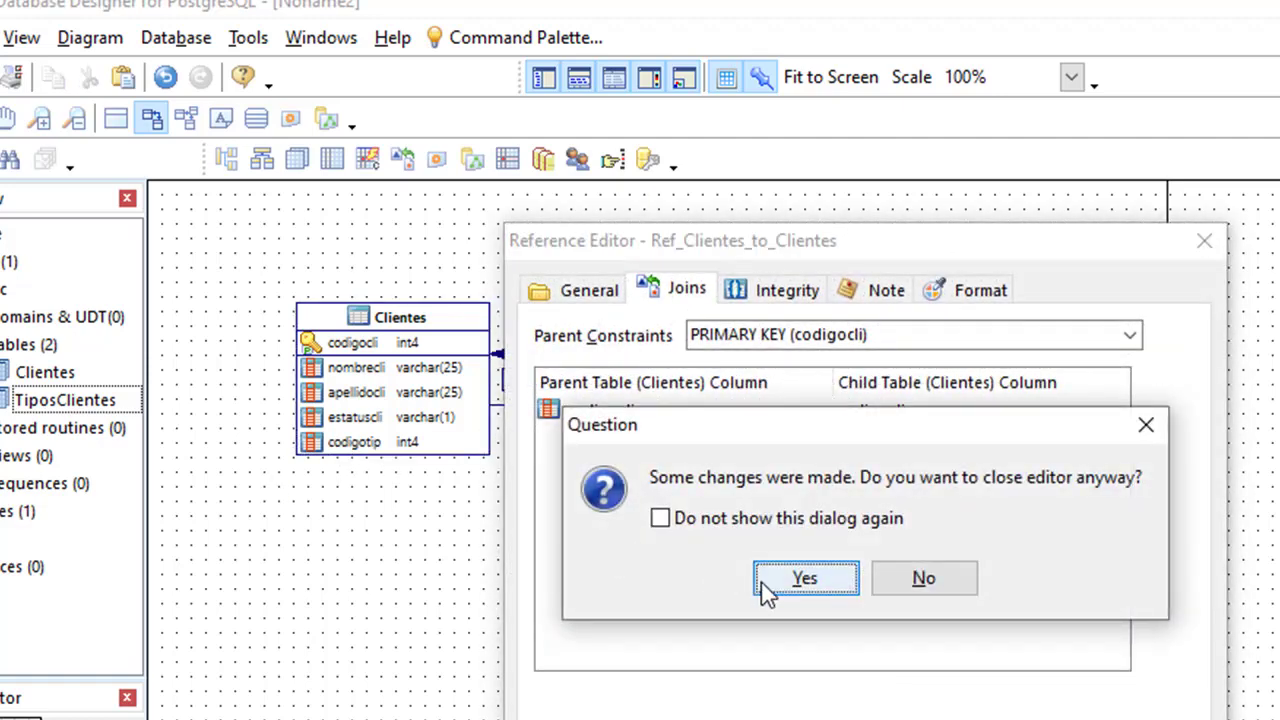
{"action": "left_click", "coordinate": [794, 588]}
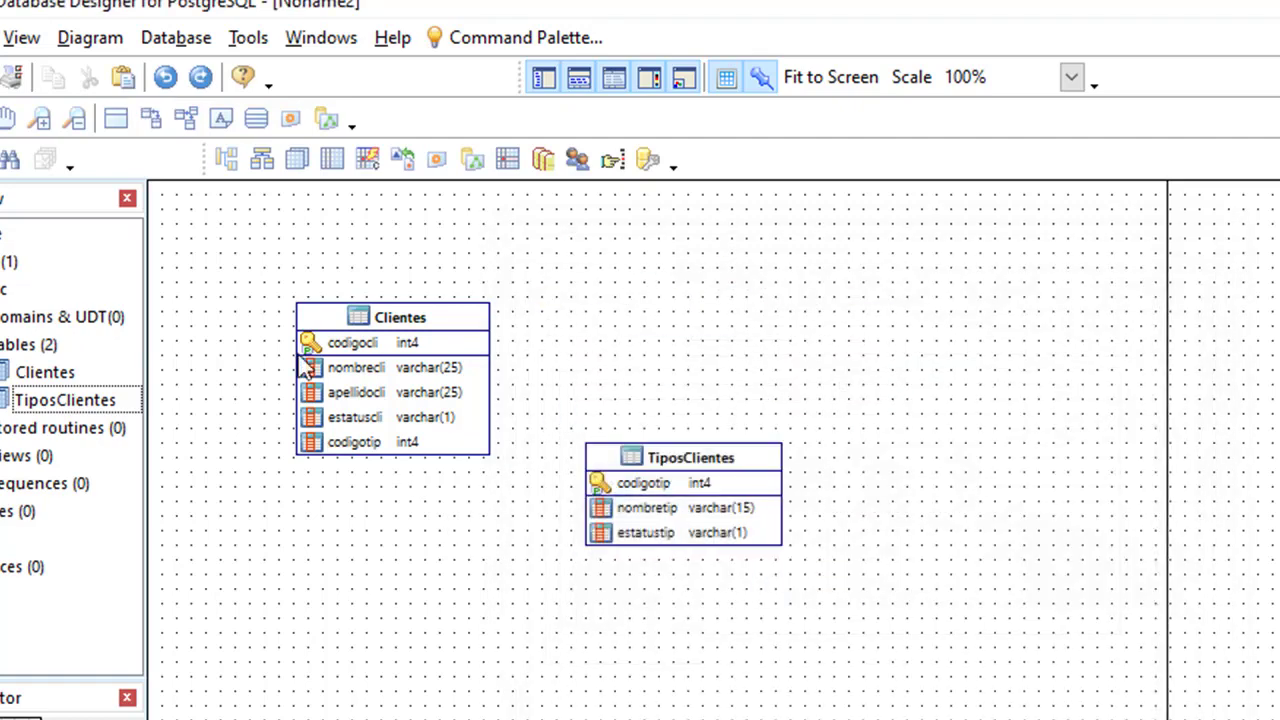
Try a reference from Clientes to TiposClientes joined on codigotip, review its join columns and discard it.
{"action": "left_click", "coordinate": [151, 119]}
{"action": "left_click", "coordinate": [322, 445]}
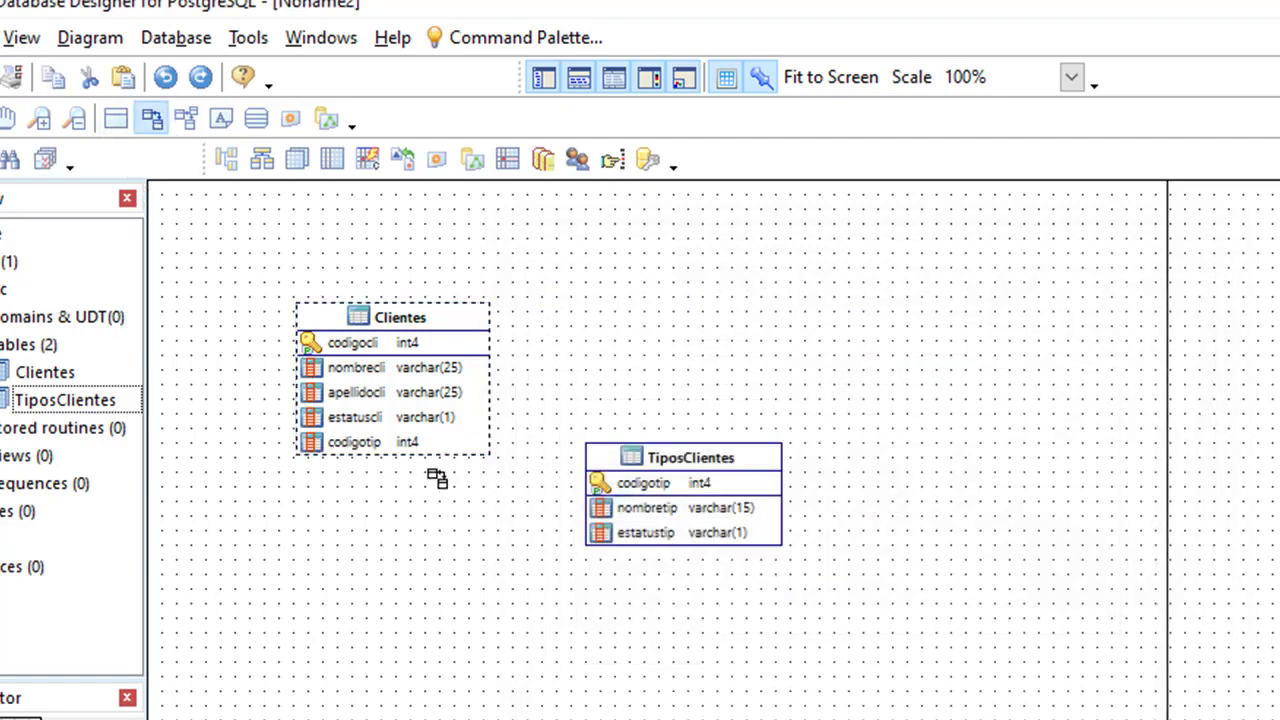
{"action": "left_click", "coordinate": [628, 488]}
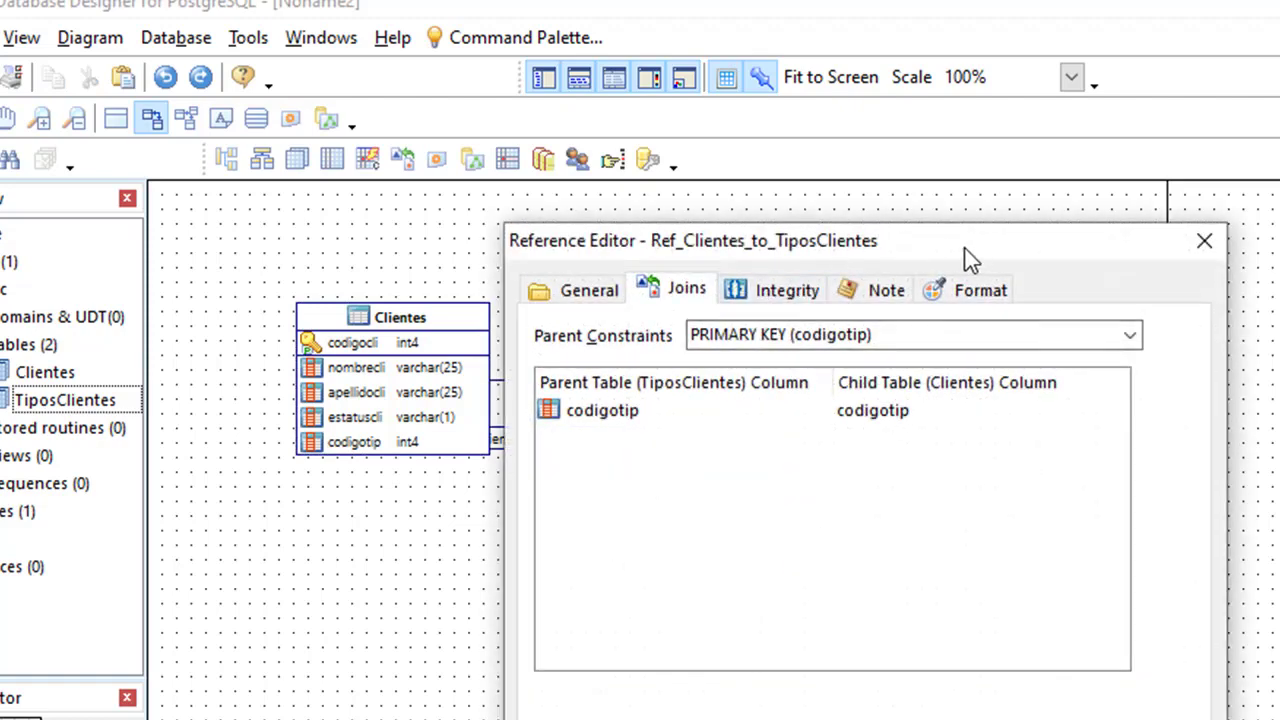
{"action": "left_click_drag", "start_coordinate": [968, 258], "coordinate": [783, 270]}
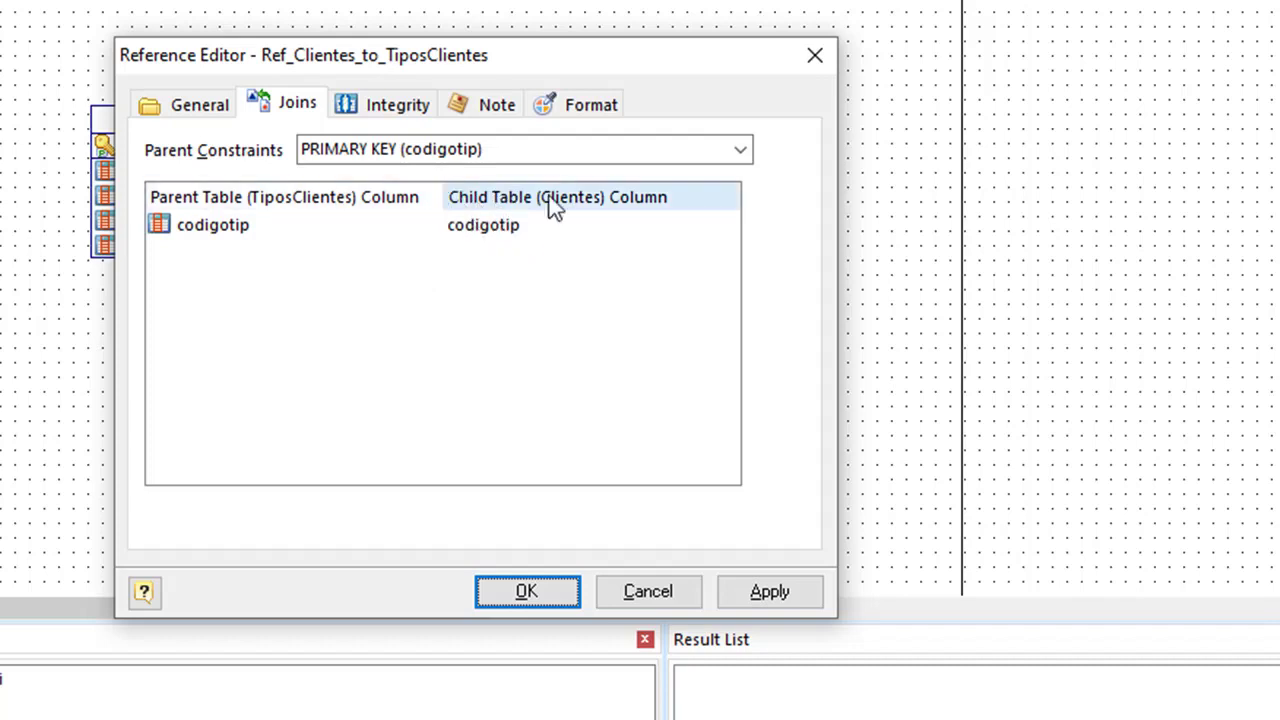
{"action": "left_click", "coordinate": [813, 58]}
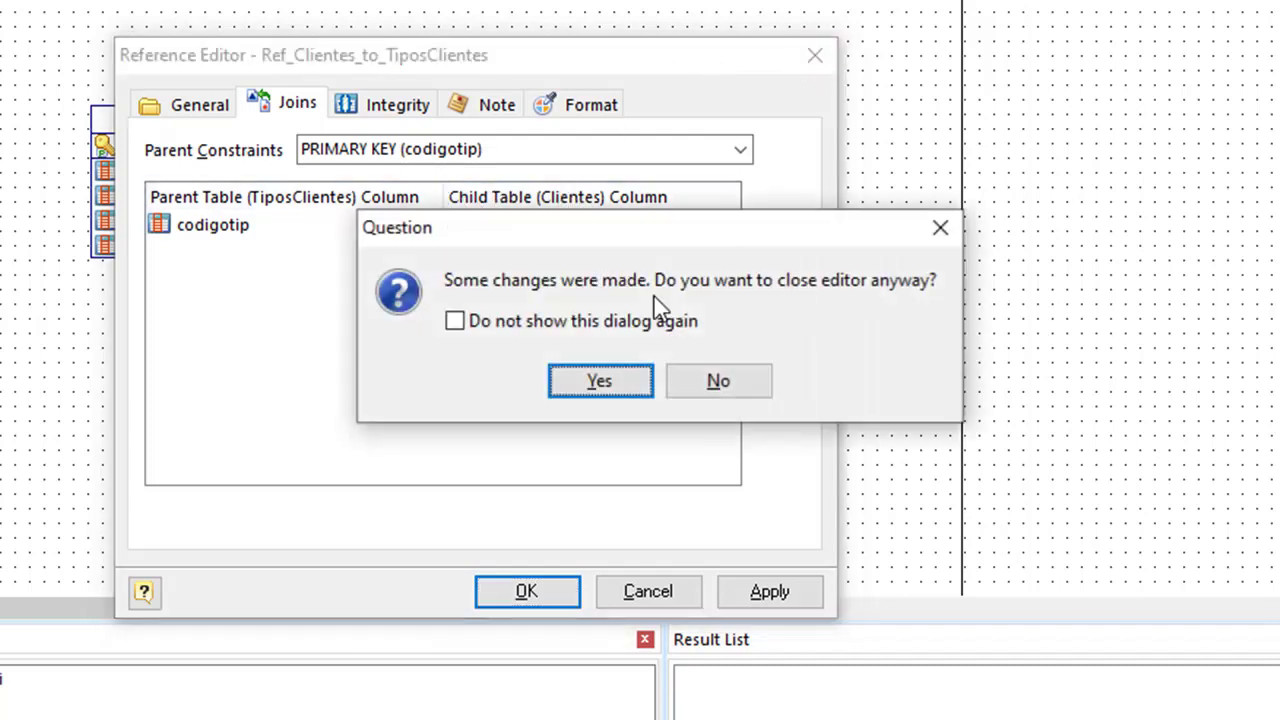
{"action": "left_click", "coordinate": [605, 386]}
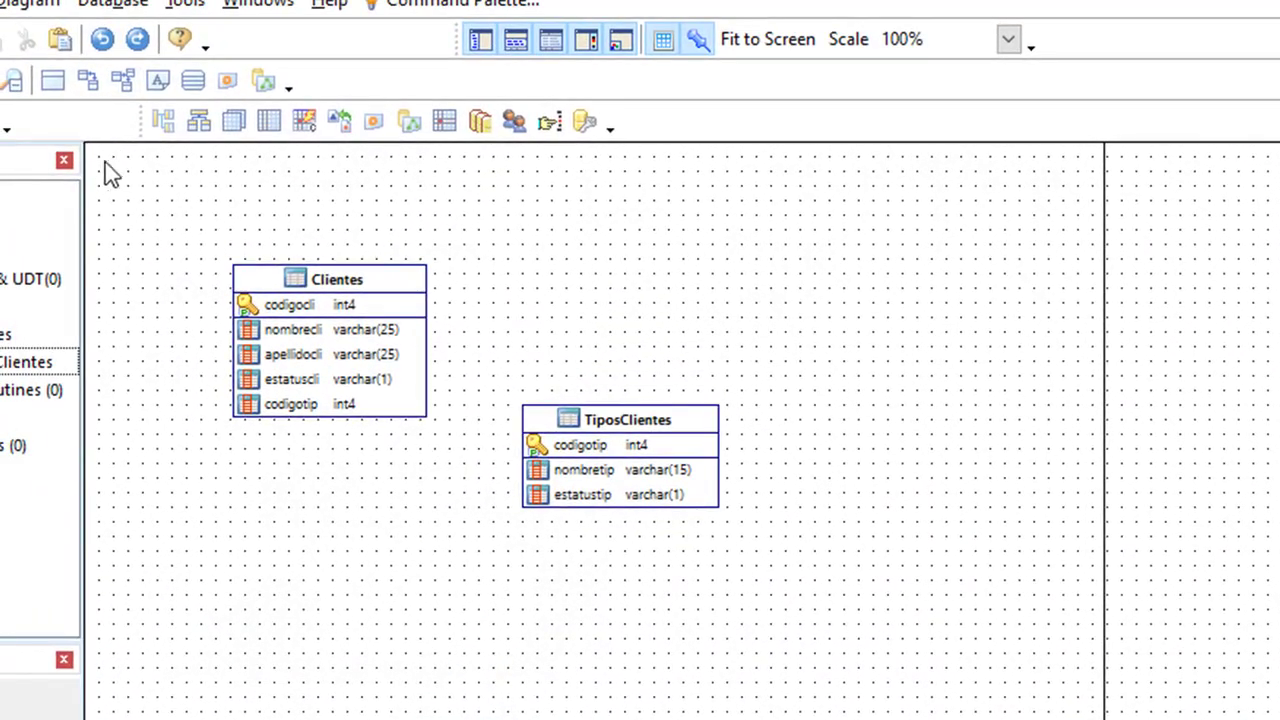
Create a reference from Clientes to TiposClientes joined on codigotip and move the TiposClientes table down and to the right.
{"action": "left_click", "coordinate": [95, 86]}
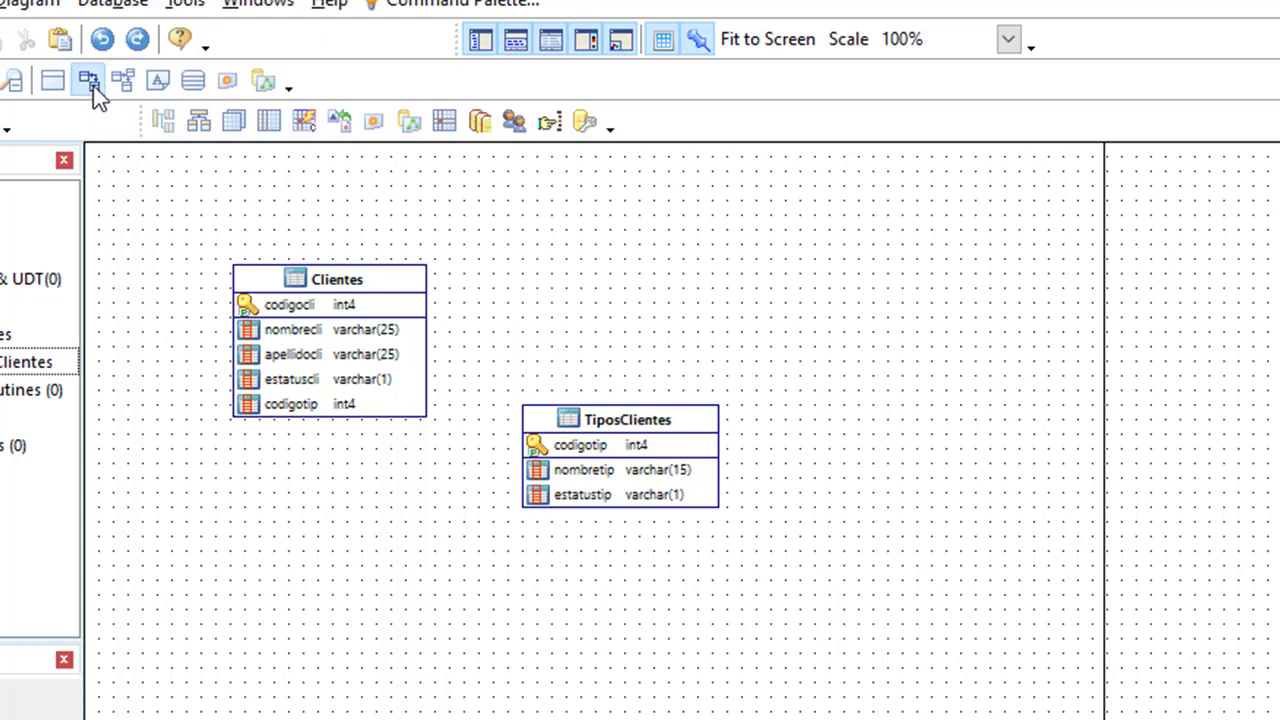
{"action": "left_click", "coordinate": [253, 409]}
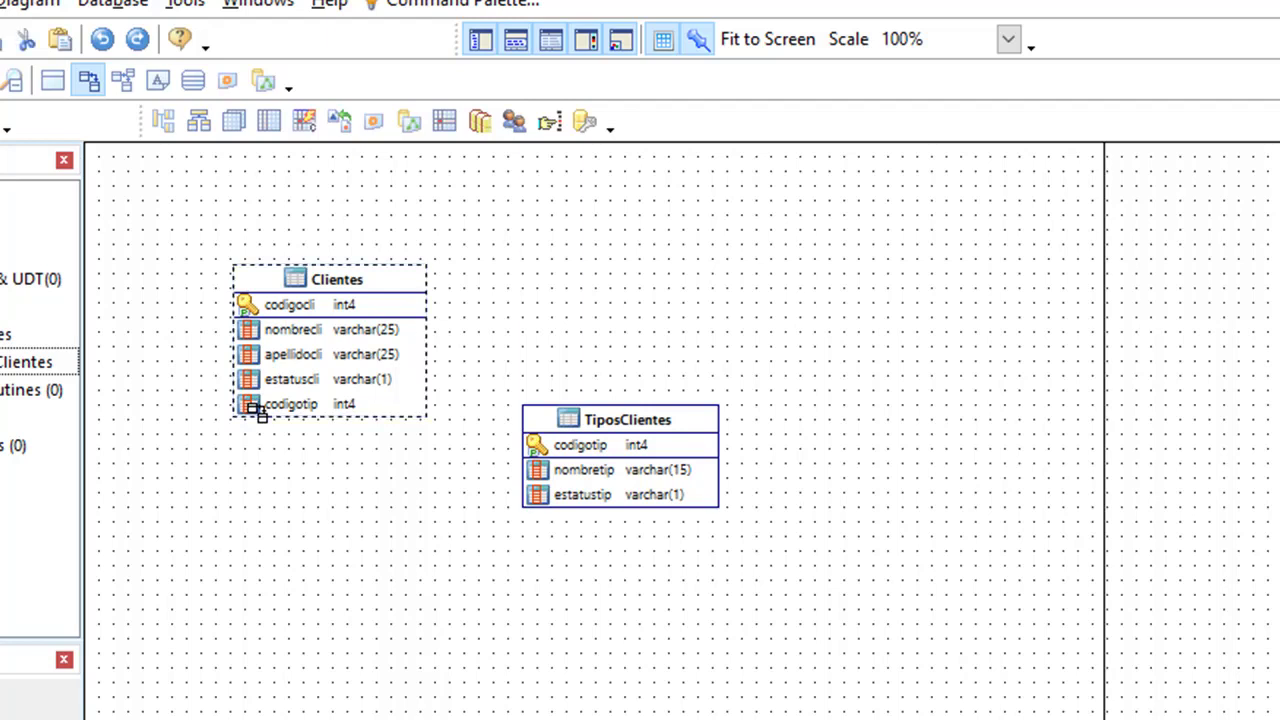
{"action": "left_click", "coordinate": [572, 452]}
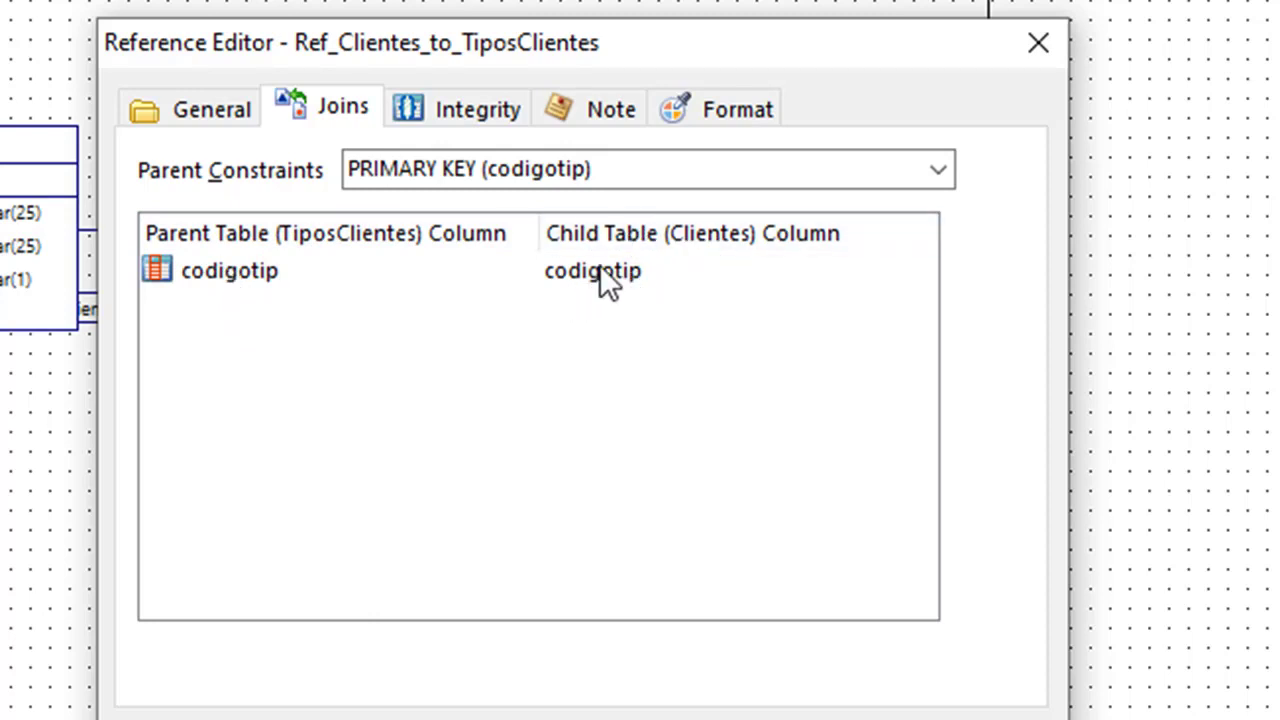
{"action": "left_click", "coordinate": [1038, 43]}
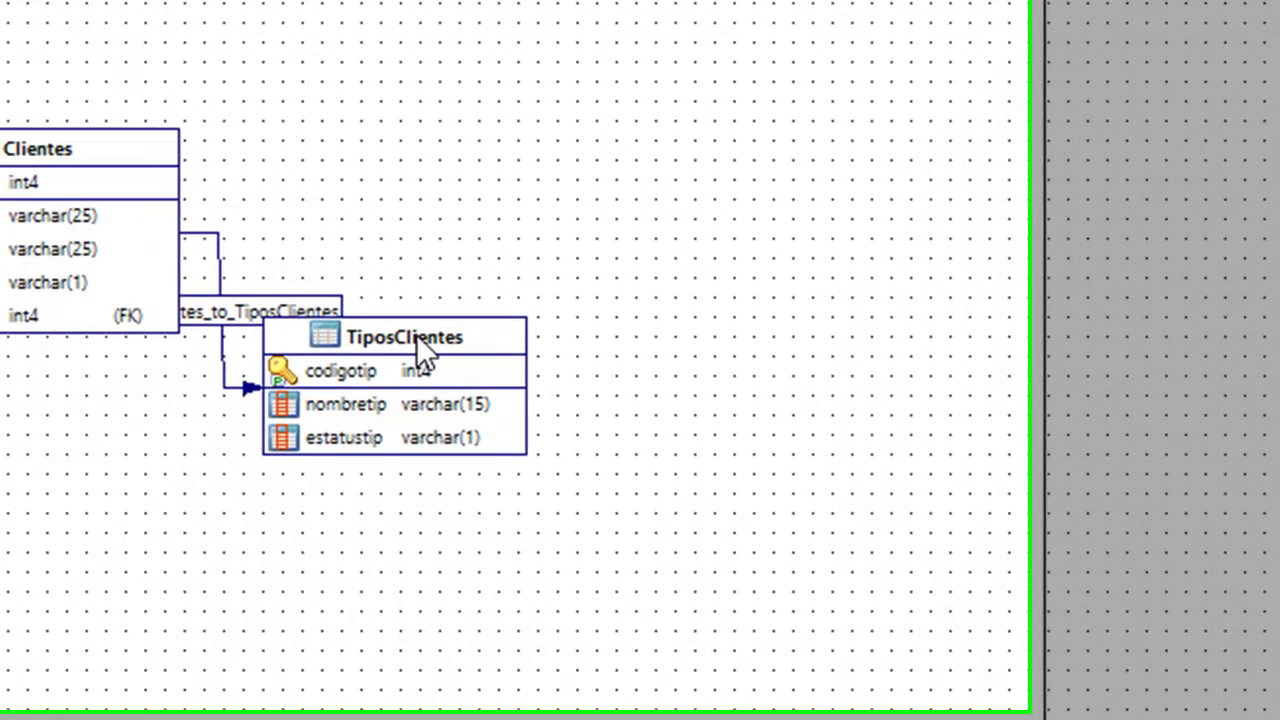
{"action": "left_click_drag", "start_coordinate": [365, 340], "coordinate": [689, 506]}
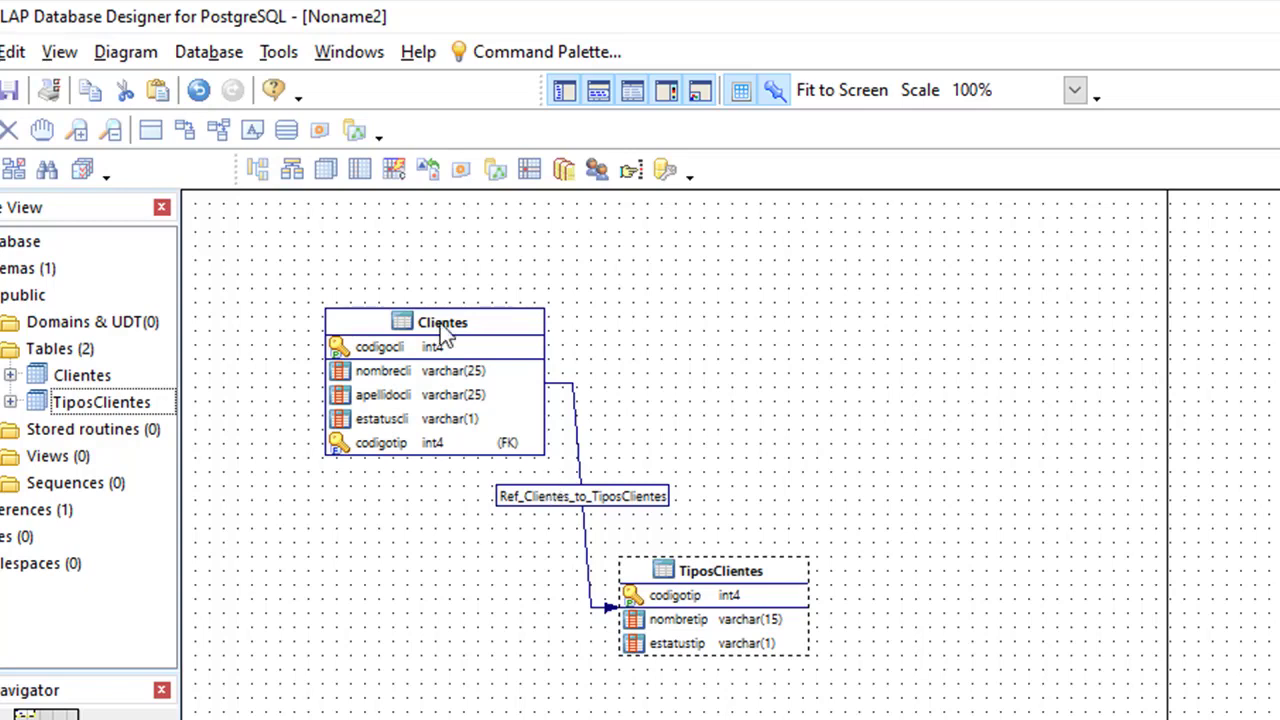
Generate the database script from the diagram, saving it as dm.sql on the desktop (Escritorio).
{"action": "left_click", "coordinate": [218, 64]}
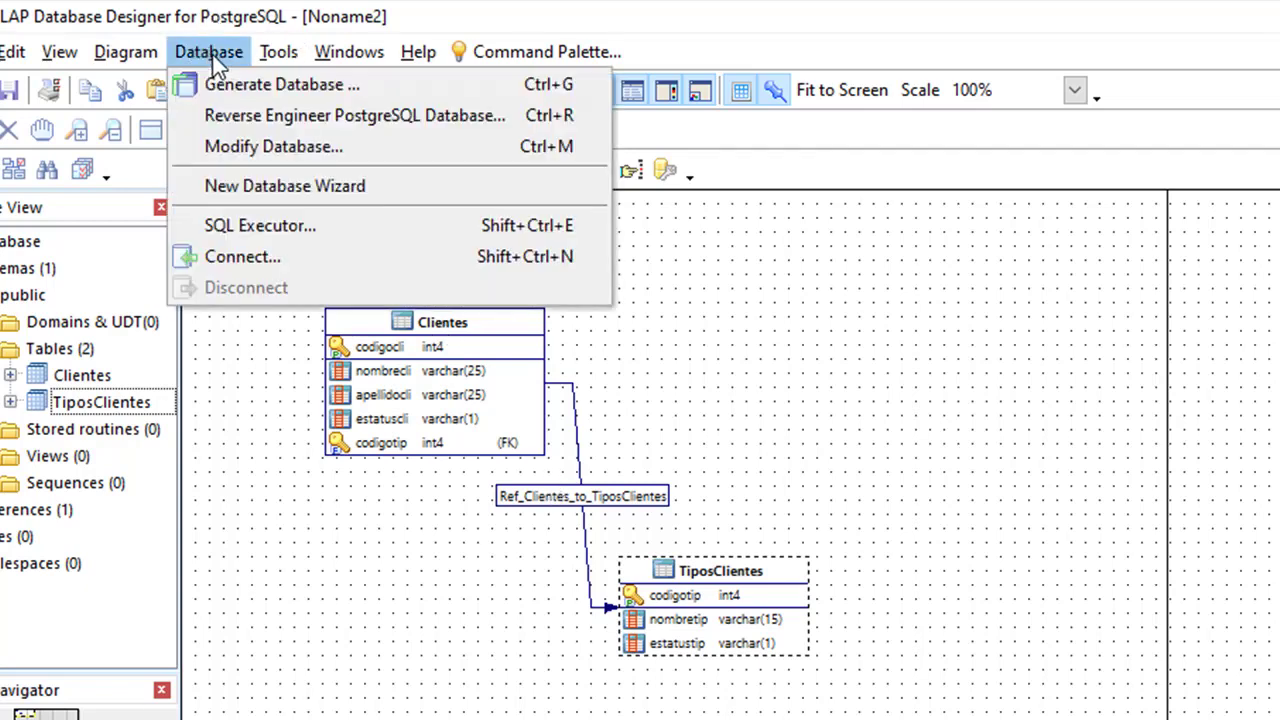
{"action": "left_click", "coordinate": [280, 88]}
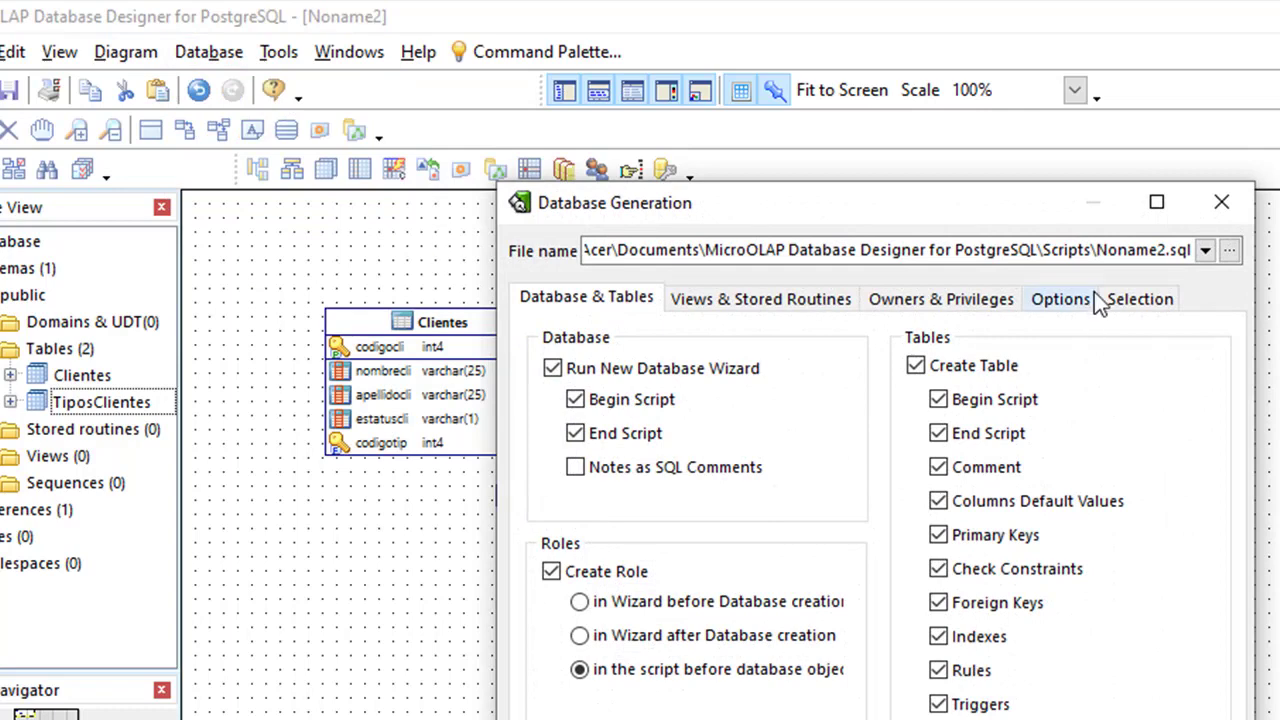
{"action": "left_click", "coordinate": [1229, 250]}
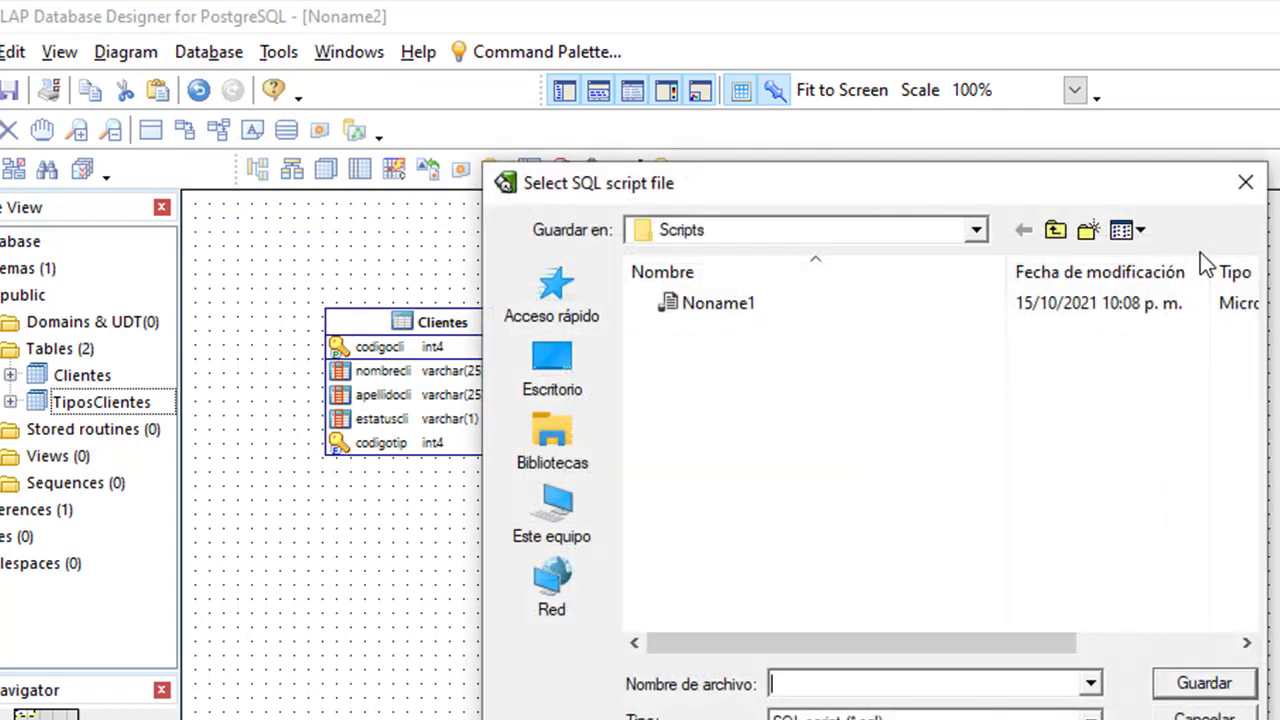
{"action": "left_click", "coordinate": [570, 380]}
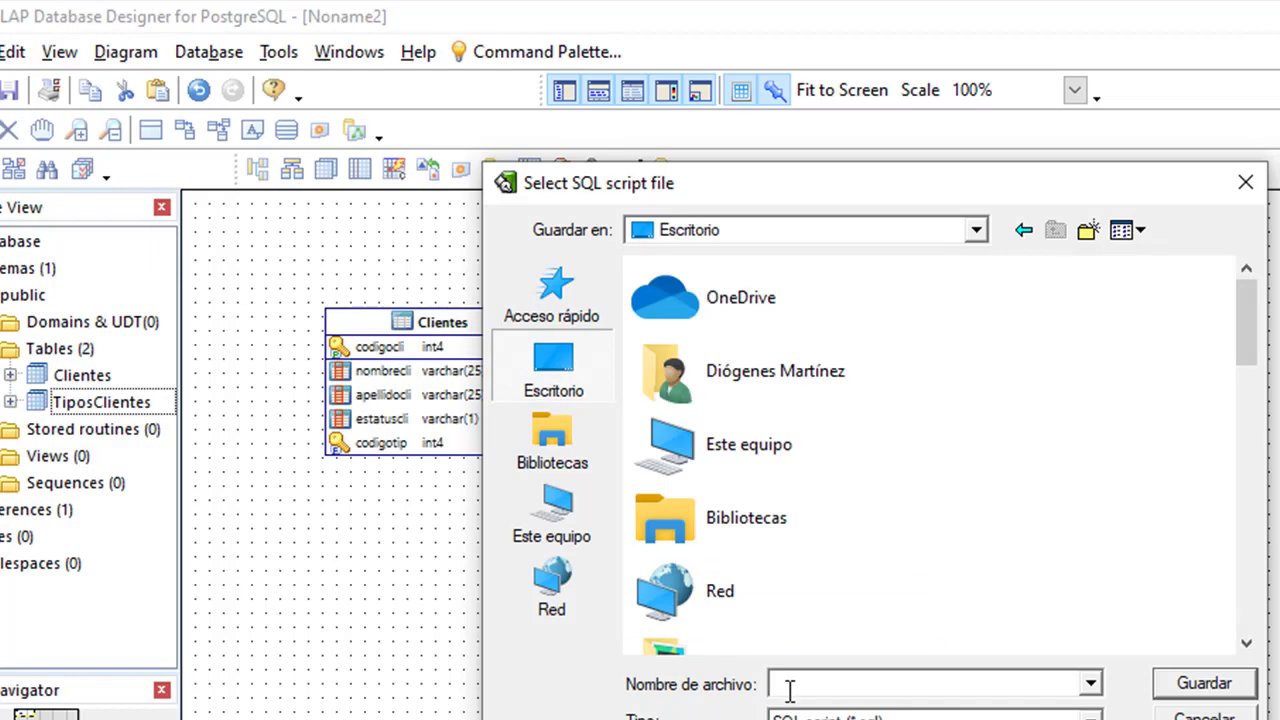
{"action": "type", "text": "dm"}
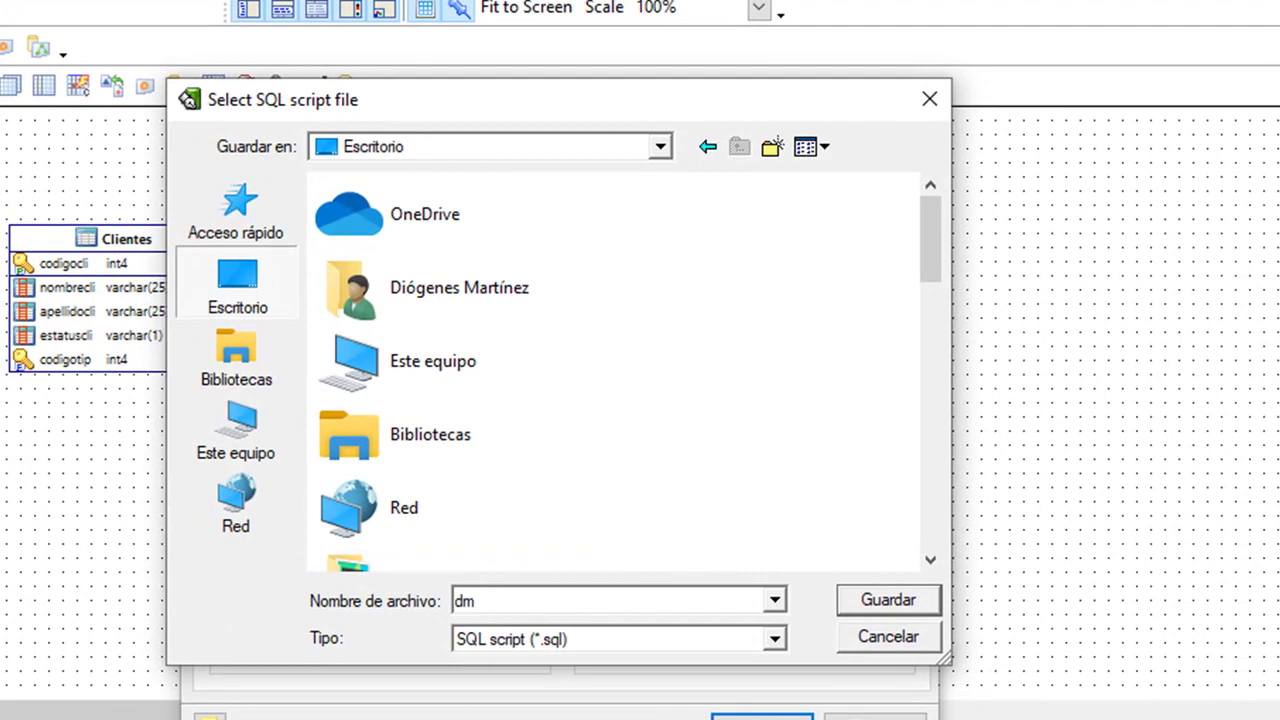
{"action": "left_click", "coordinate": [850, 605]}
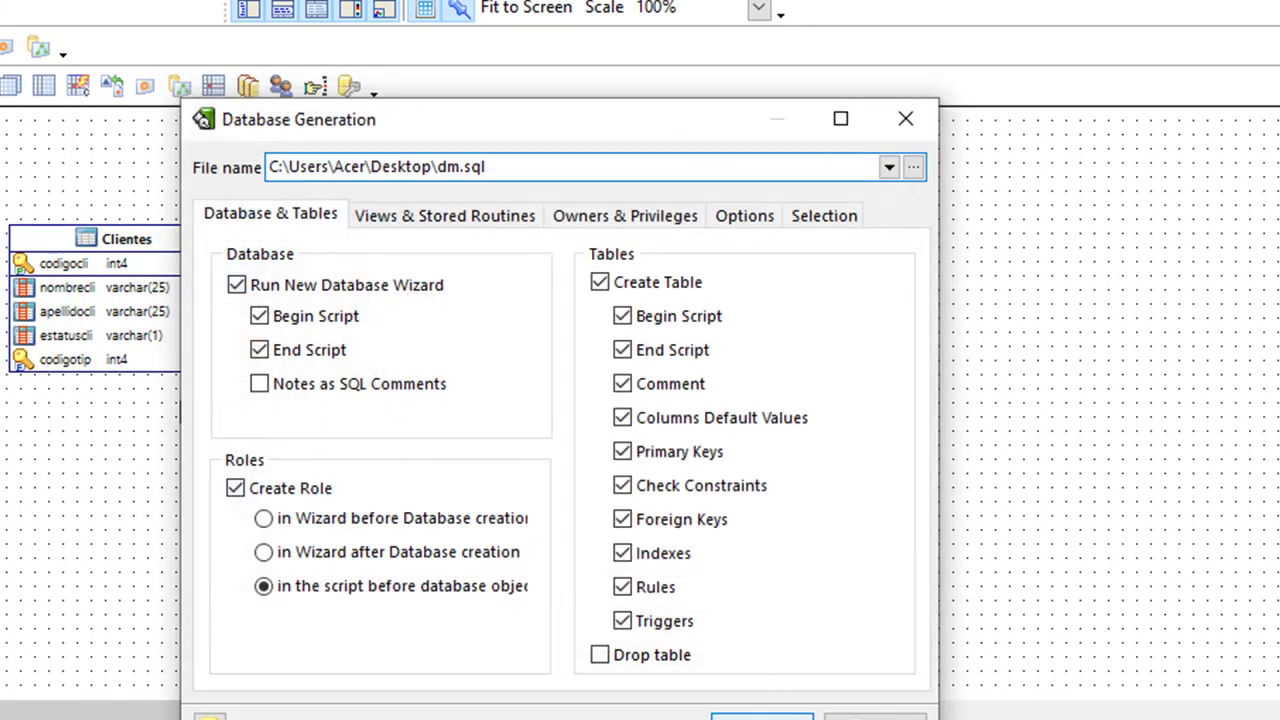
{"action": "left_click", "coordinate": [762, 714]}
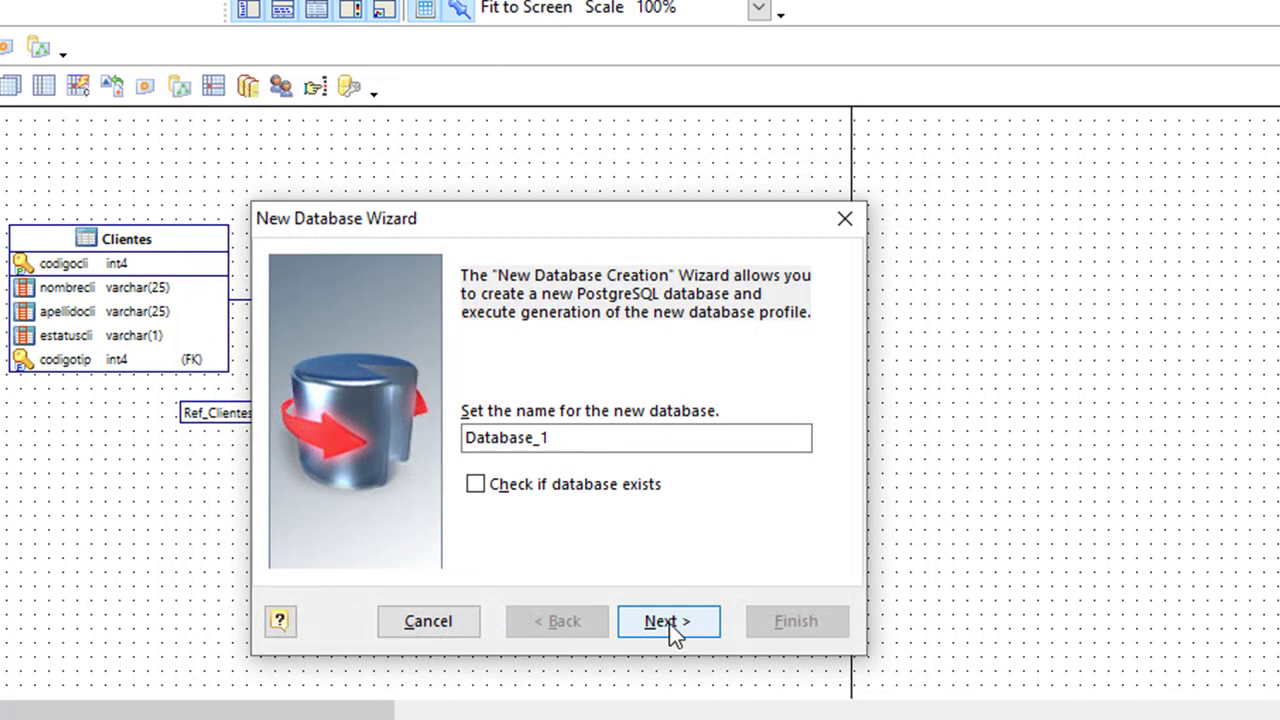
Try to create the new database Database_1 on localhost with the wizard's default connection and properties, and close the wizard.
{"action": "left_click", "coordinate": [672, 625]}
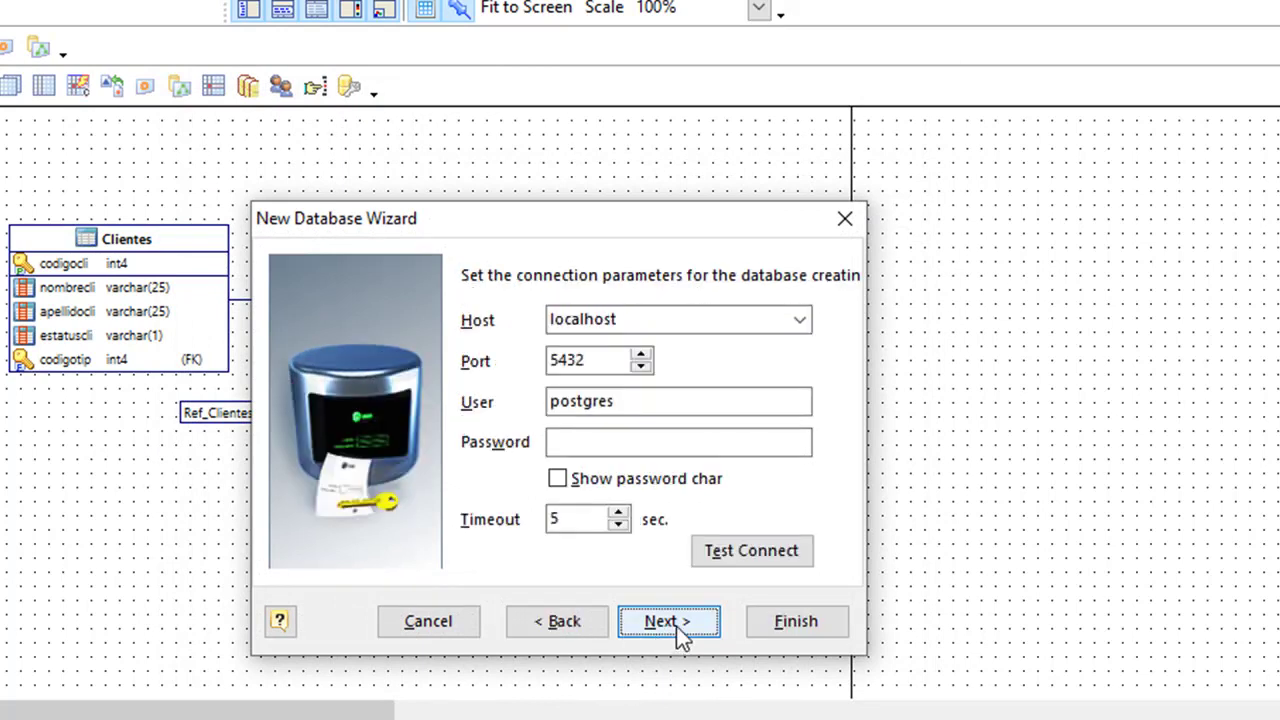
{"action": "left_click", "coordinate": [676, 626]}
{"action": "left_click", "coordinate": [676, 627]}
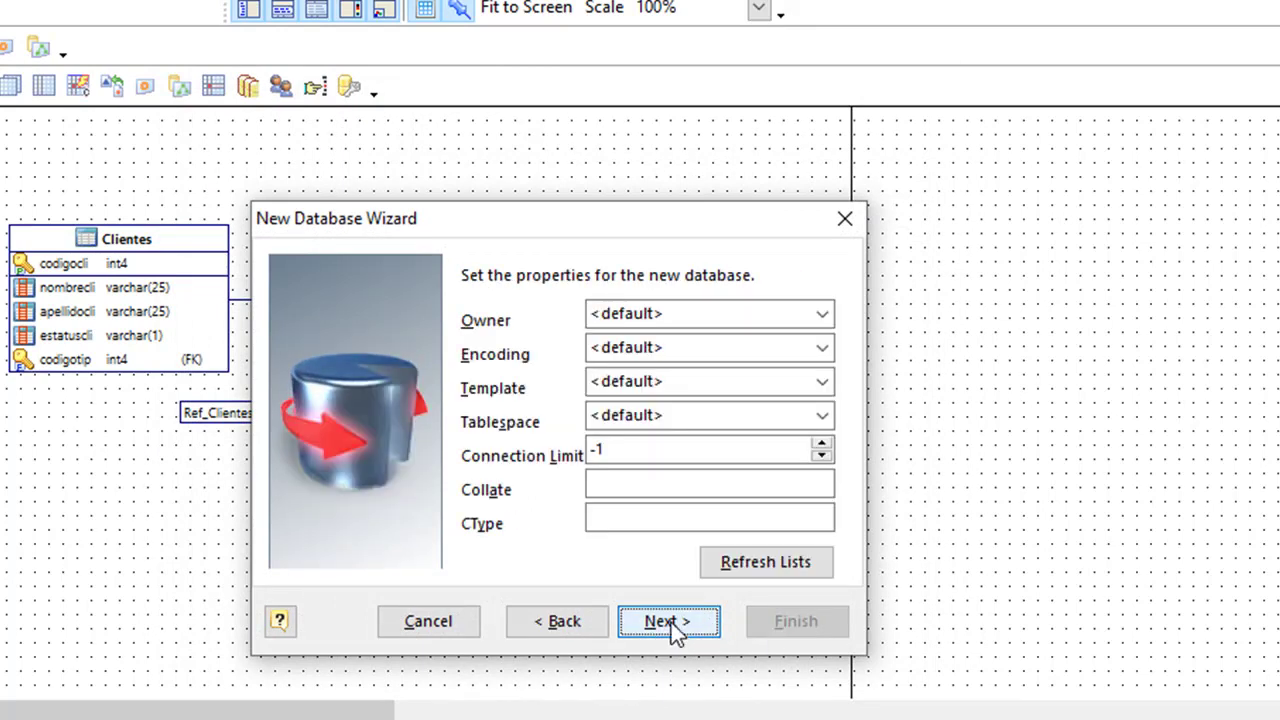
{"action": "left_click", "coordinate": [676, 627]}
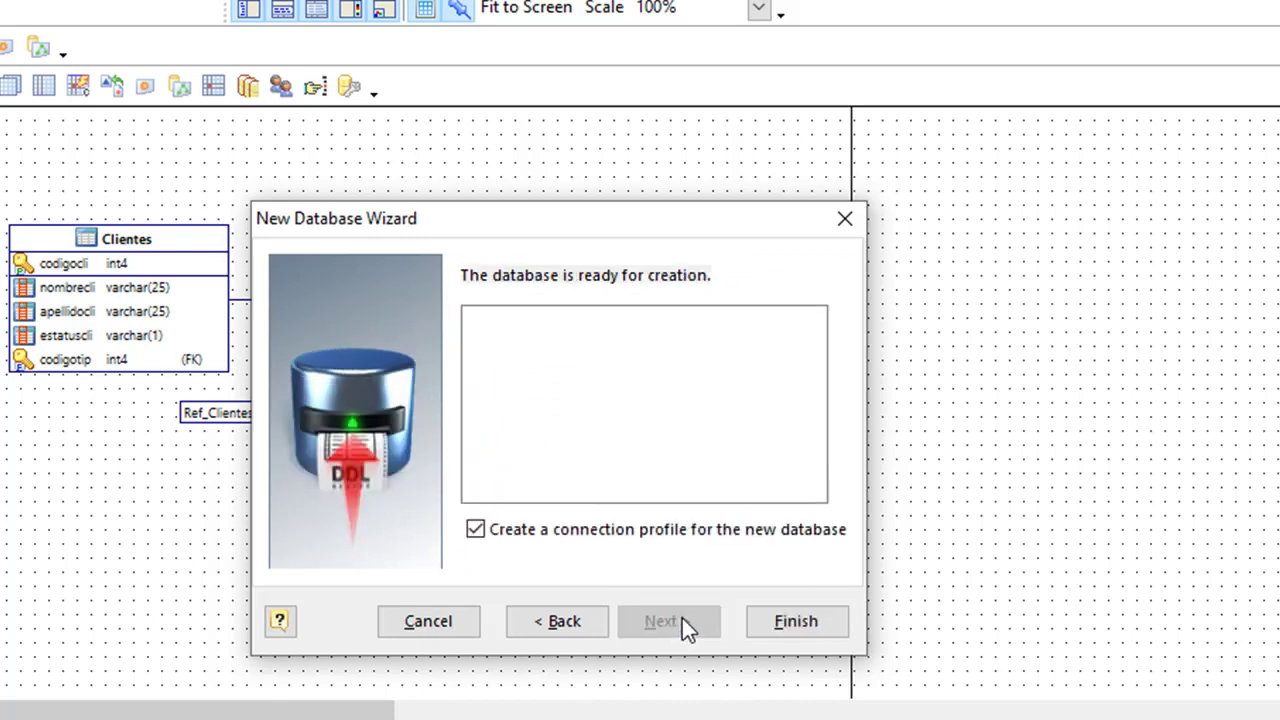
{"action": "left_click", "coordinate": [792, 630]}
{"action": "left_click", "coordinate": [560, 483]}
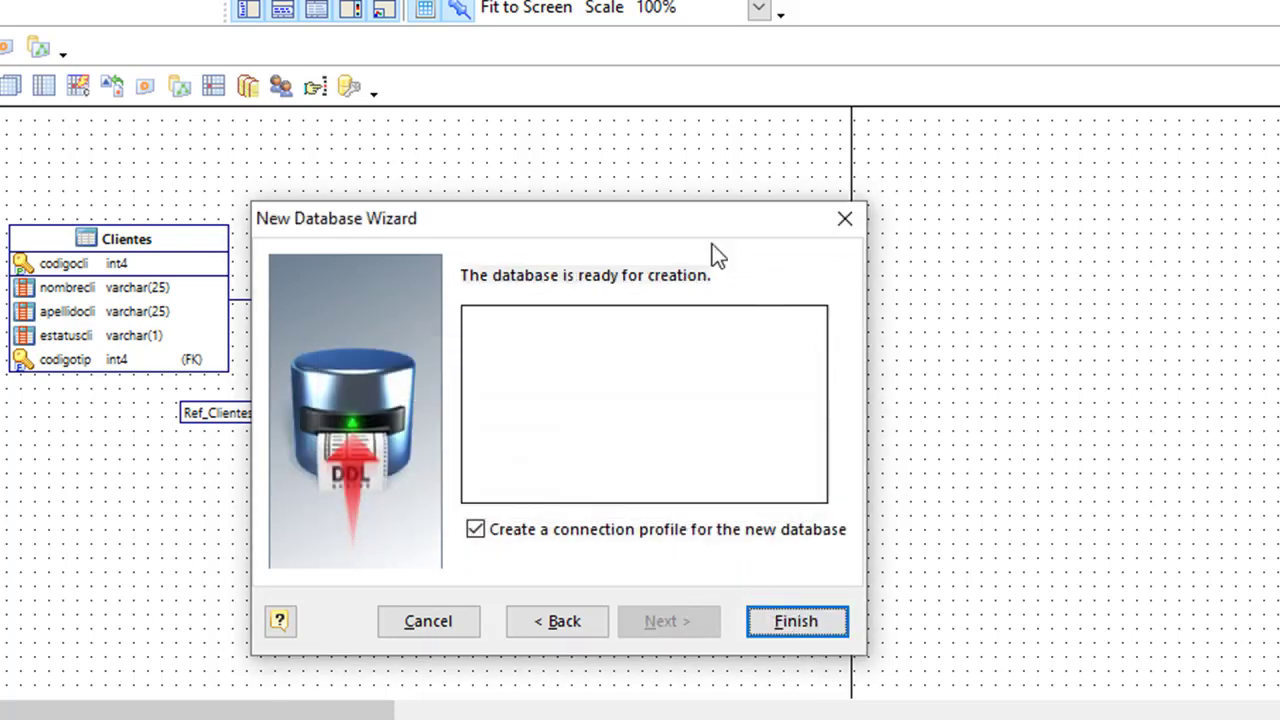
{"action": "left_click", "coordinate": [845, 219]}
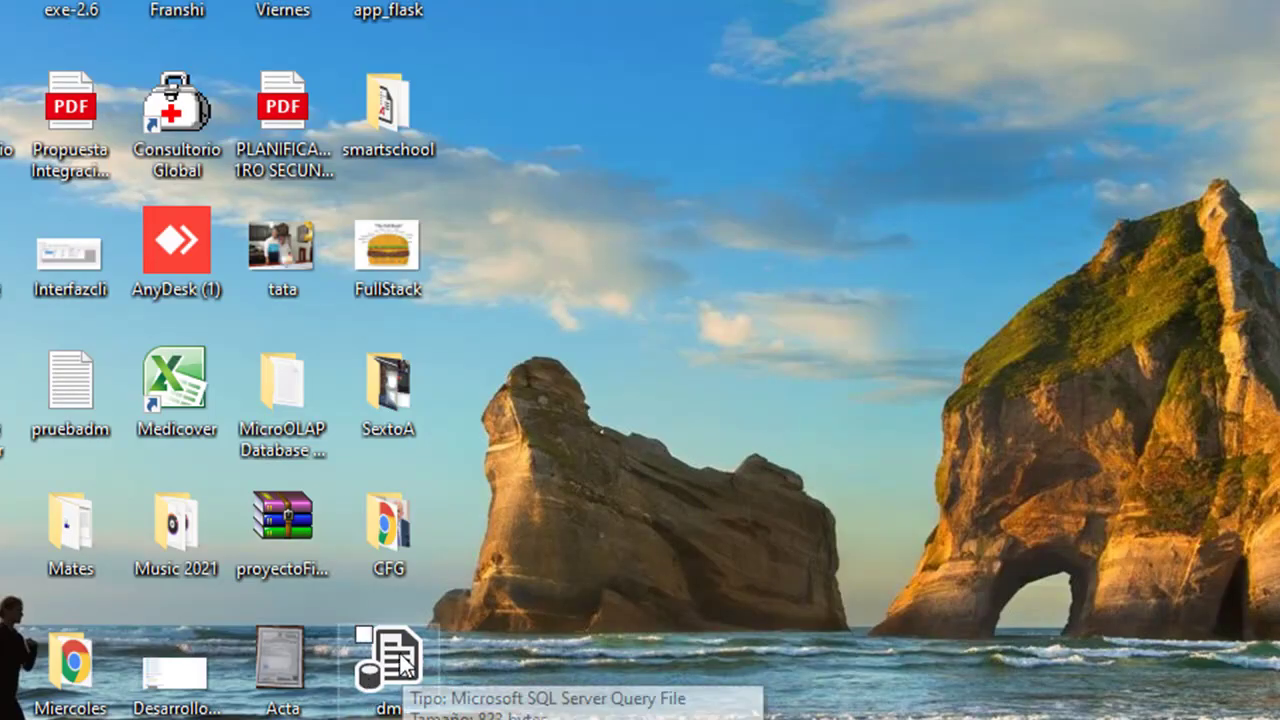
Move the dm script file directly below FullStack on the desktop and open it in a maximized Notepad (Bloc de notas) window.
{"action": "left_click_drag", "start_coordinate": [385, 665], "coordinate": [400, 385]}
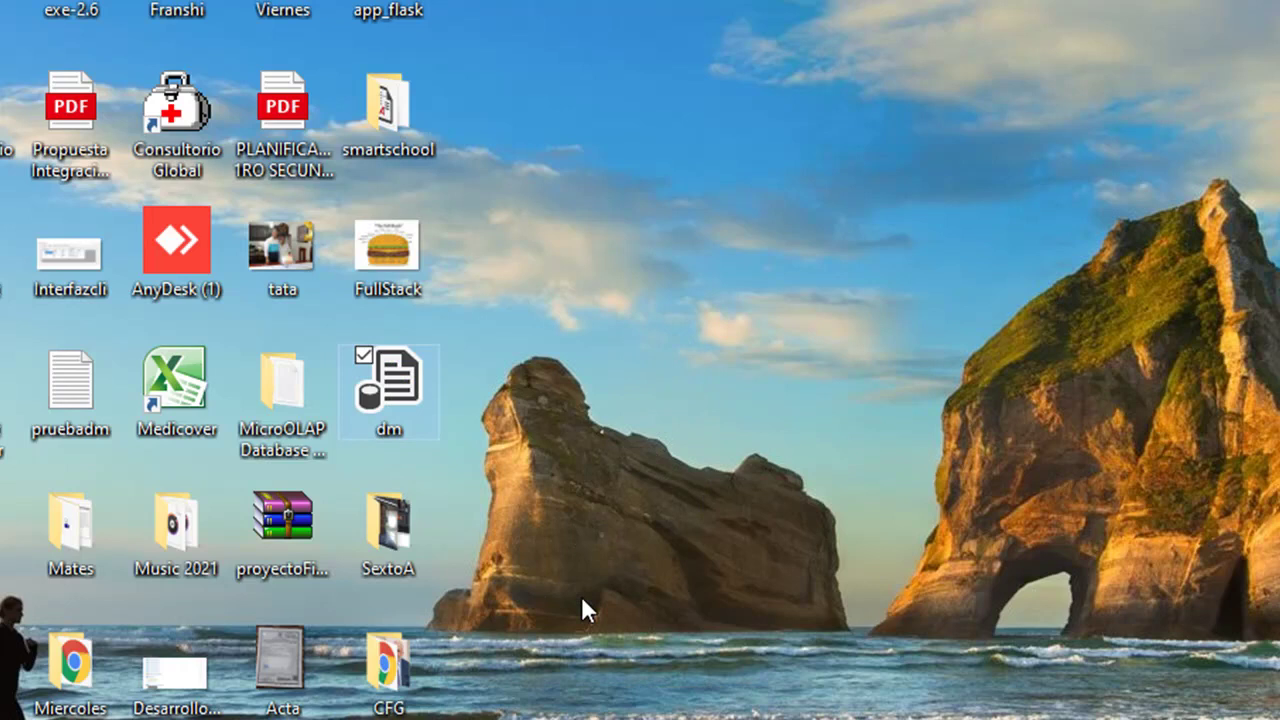
{"action": "right_click", "coordinate": [396, 381]}
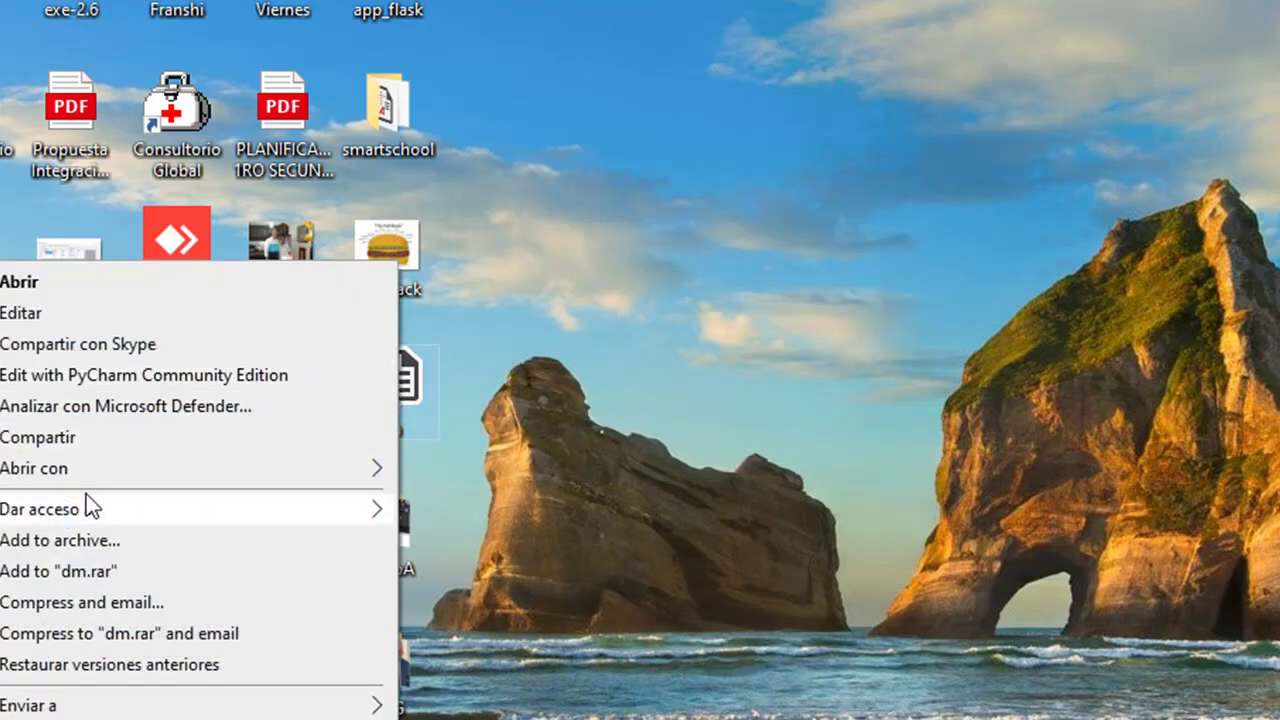
{"action": "mouse_move", "coordinate": [79, 476]}
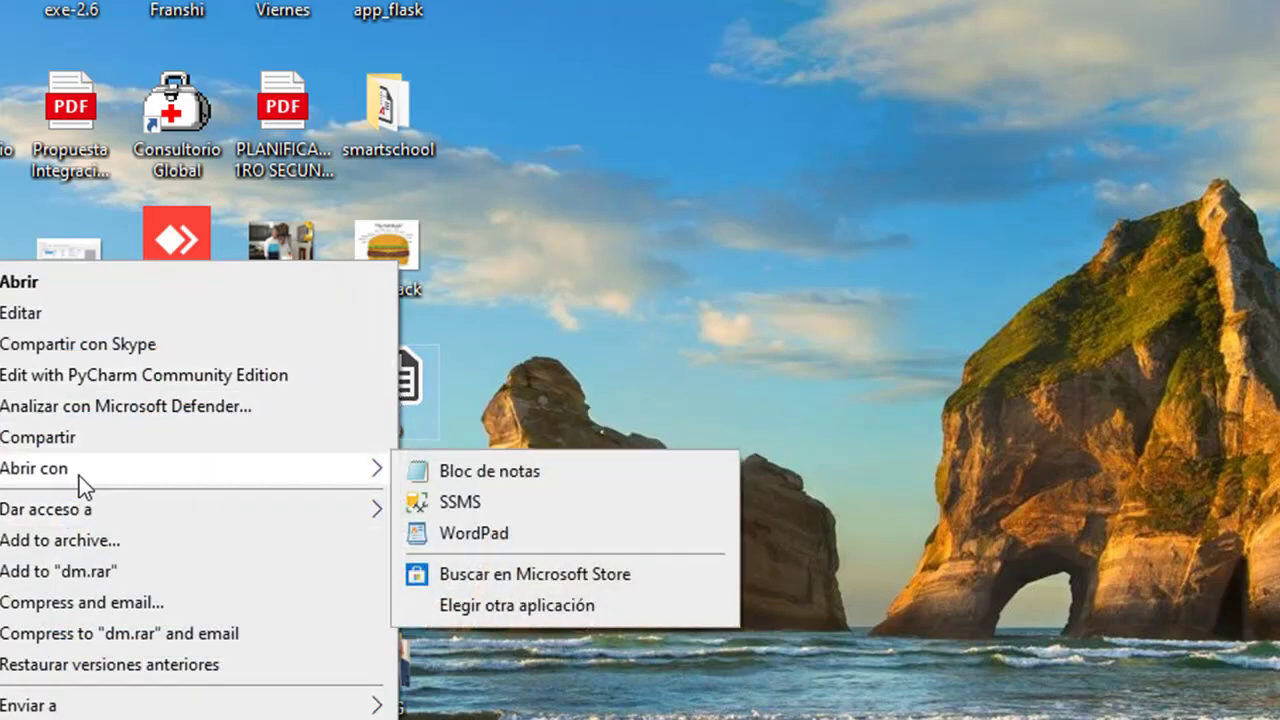
{"action": "left_click", "coordinate": [462, 474]}
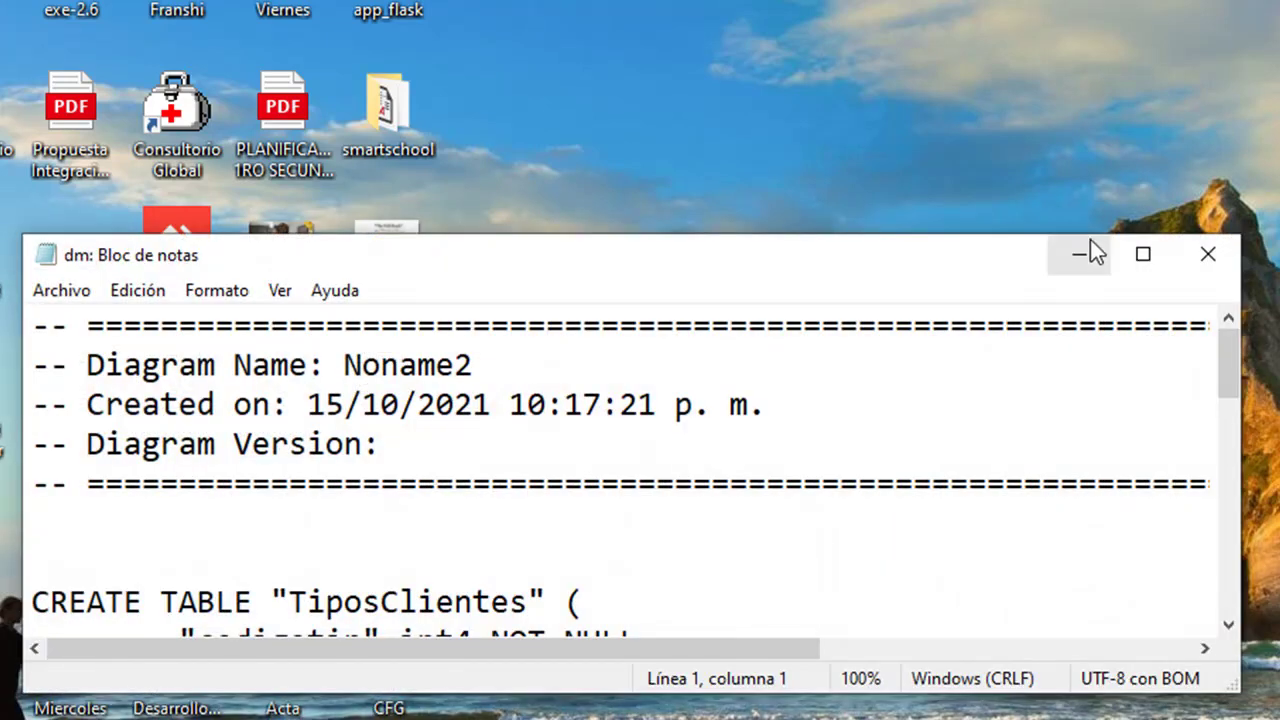
{"action": "left_click", "coordinate": [1144, 256]}
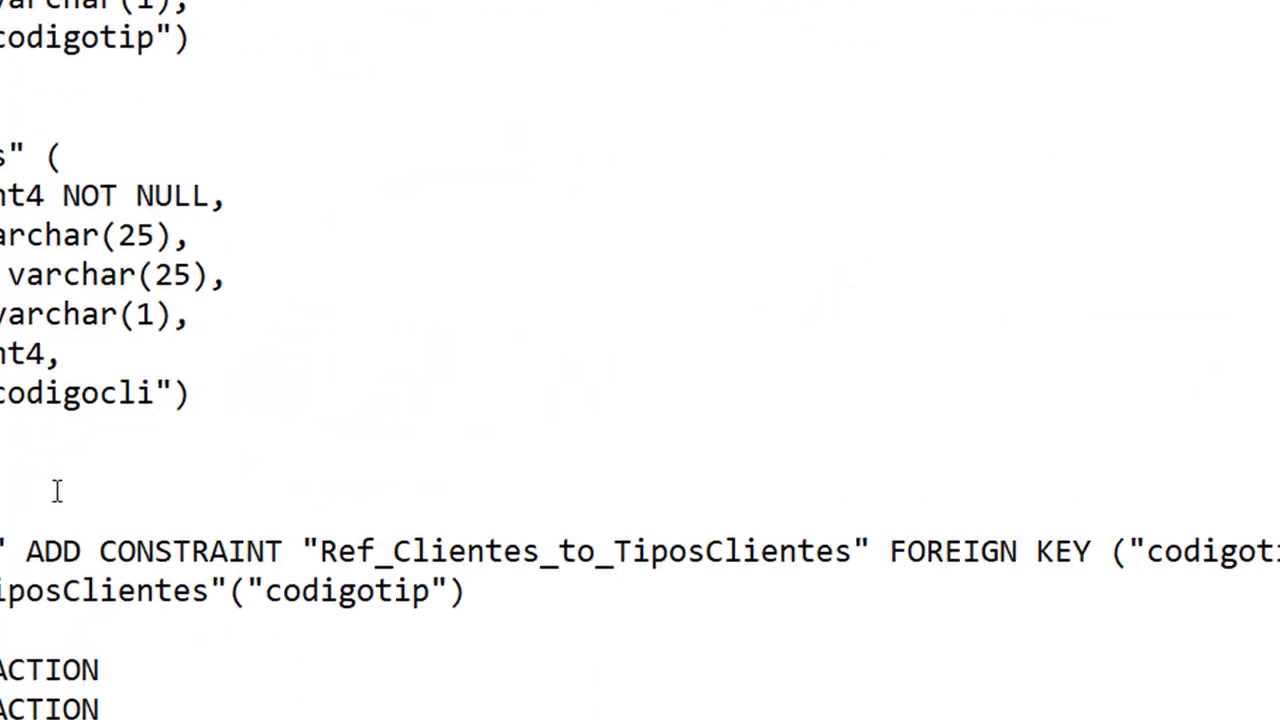